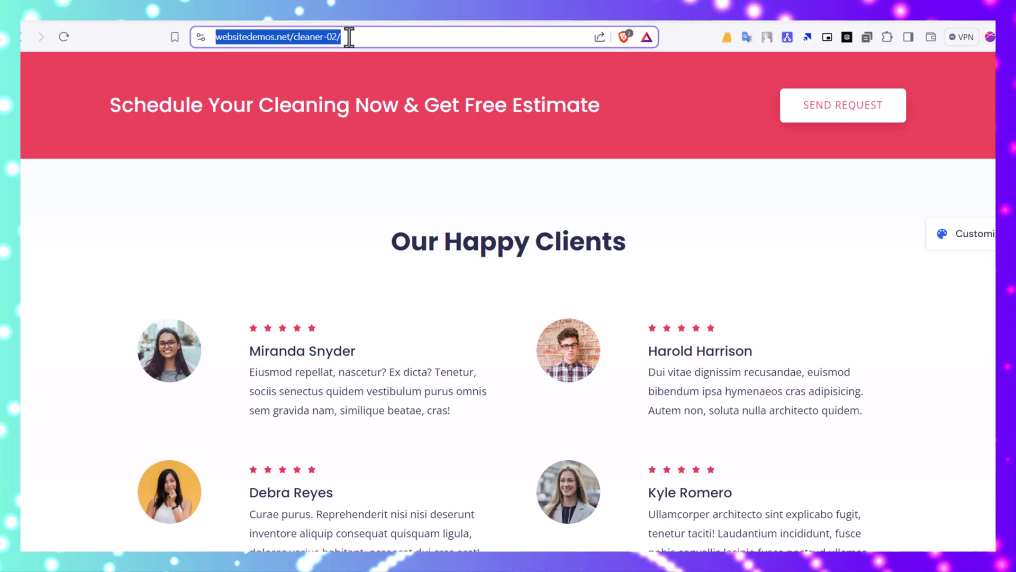
Copy the websitedemos.net/cleaner-02 address and paste it into ToolsBug's Enter URL field
right_click(349, 37)
click(405, 116)
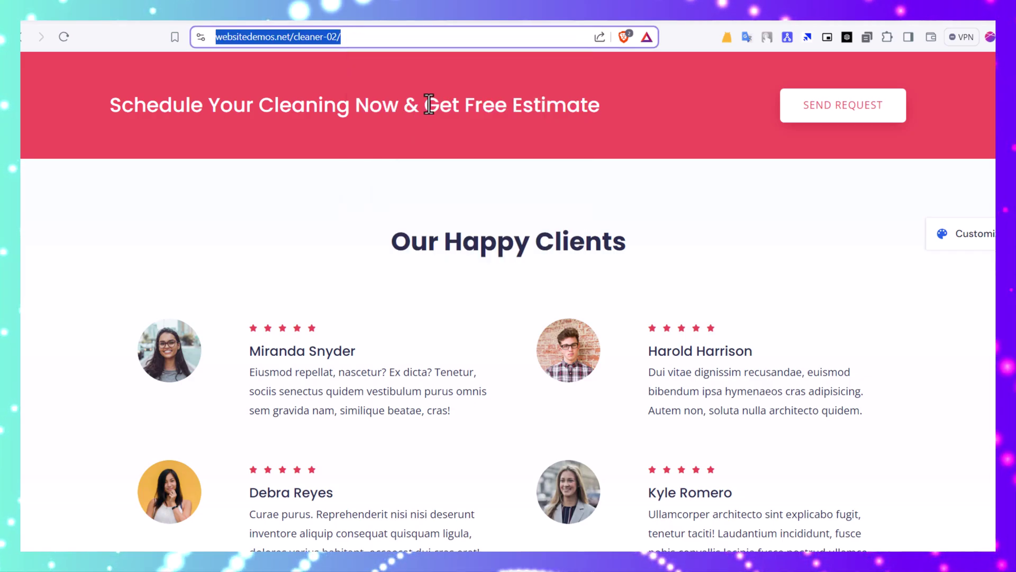
click(642, 18)
right_click(385, 219)
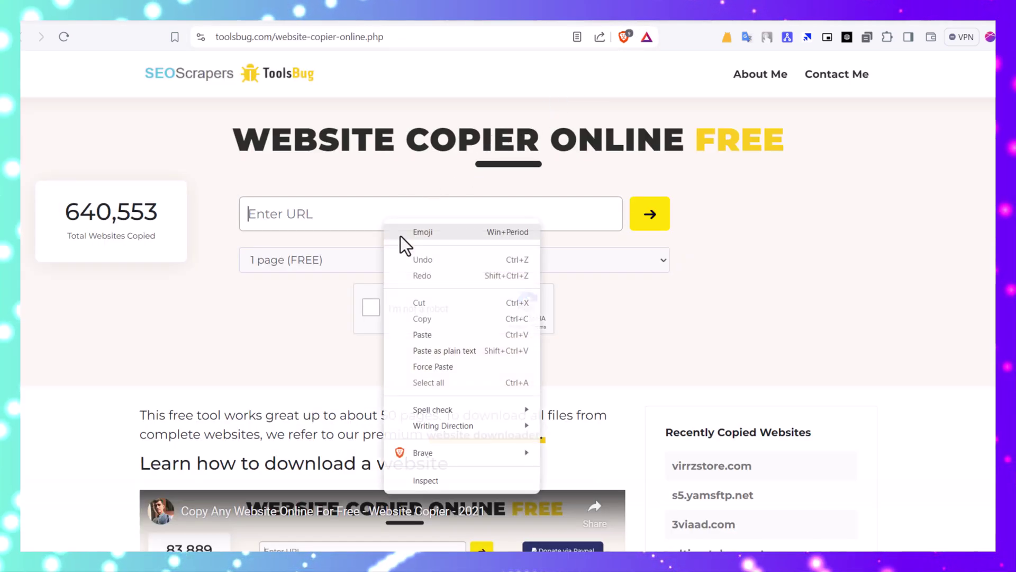
click(431, 335)
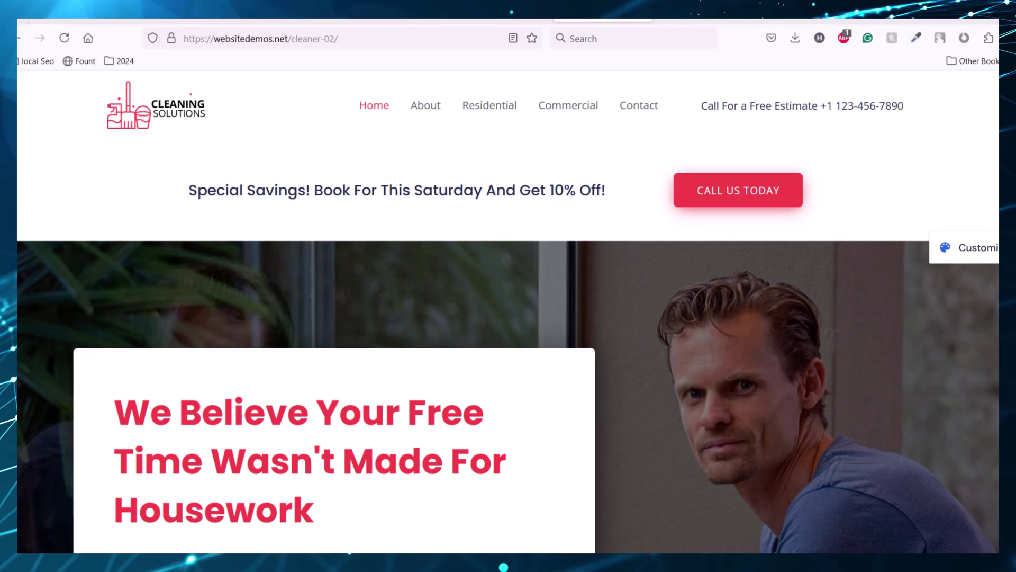
Scroll through the Cleaning Solutions demo site, then select its address in the address bar
scroll(508, 313, down, 2)
scroll(508, 312, down, 5)
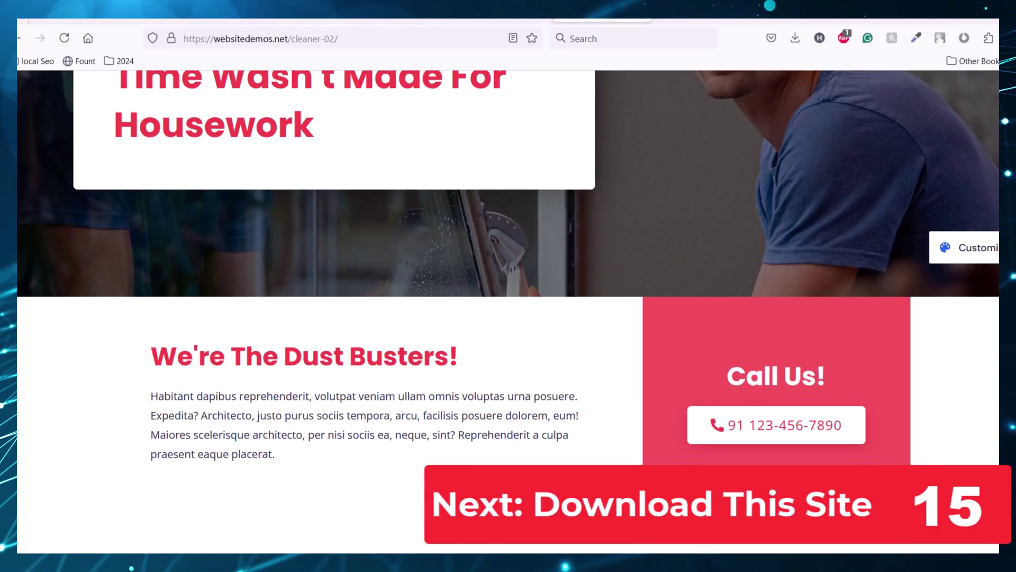
scroll(509, 312, down, 5)
scroll(508, 312, down, 5)
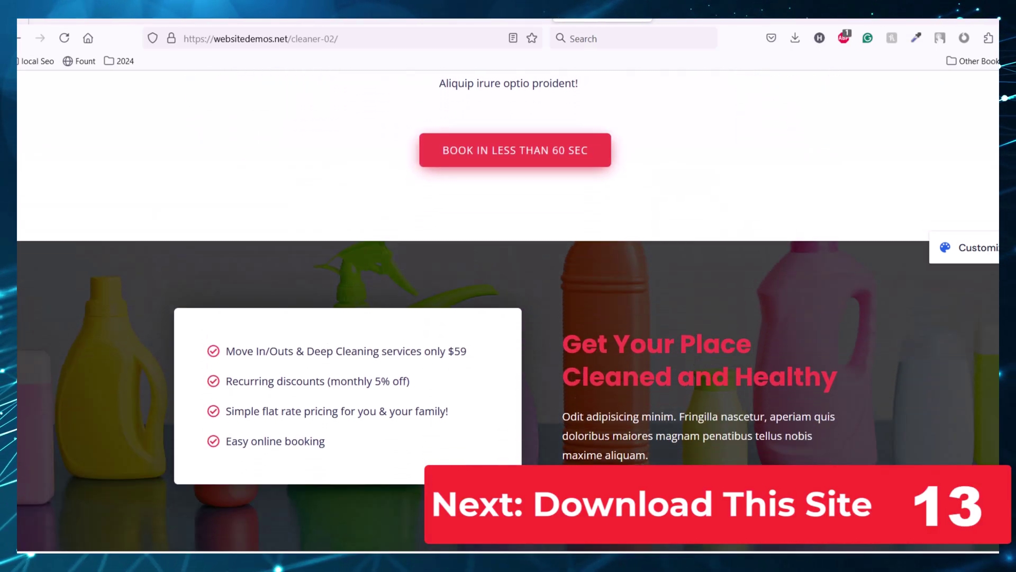
scroll(508, 312, down, 5)
scroll(508, 313, down, 10)
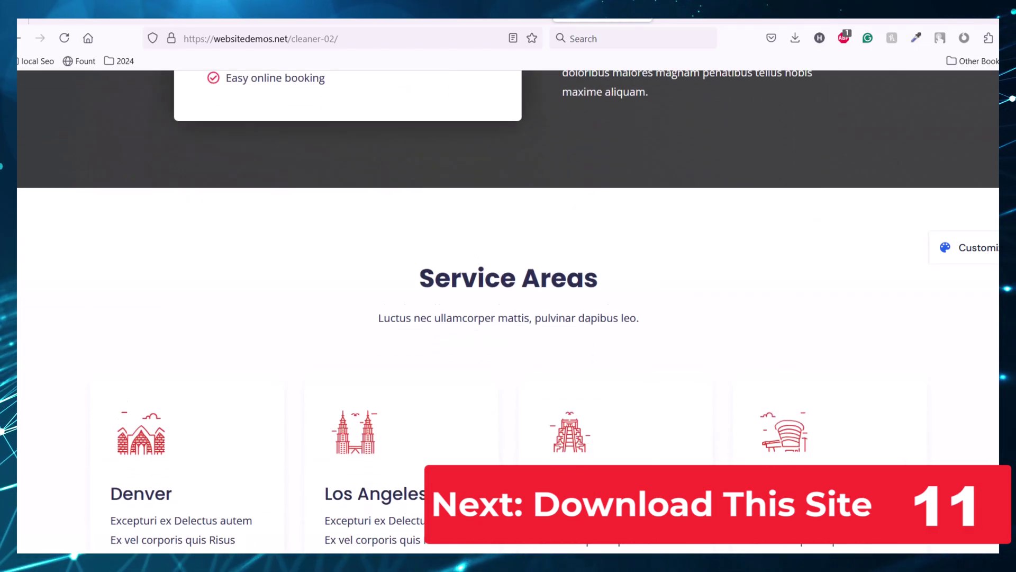
scroll(508, 312, down, 10)
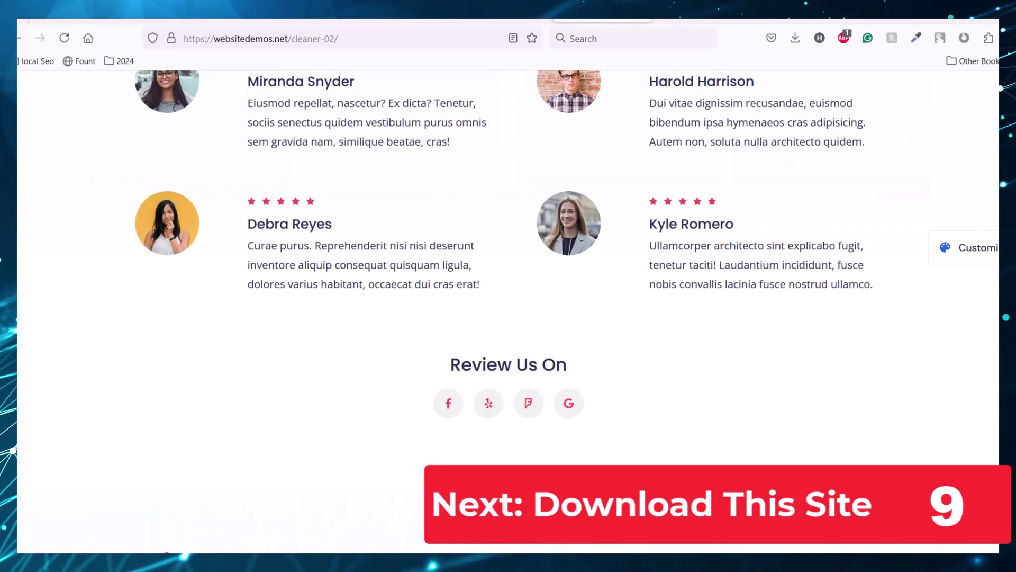
scroll(508, 312, up, 5)
scroll(508, 312, up, 15)
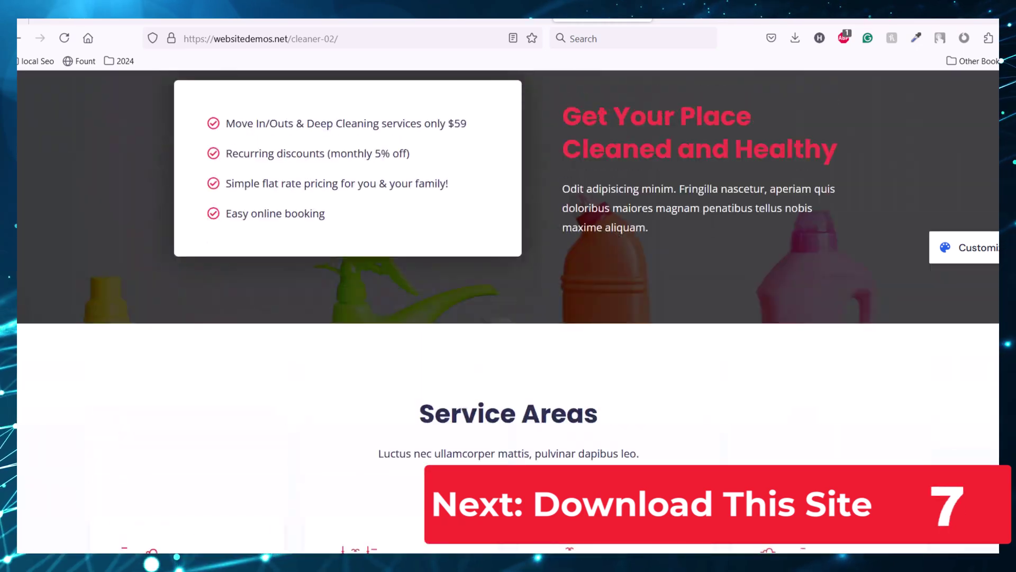
click(345, 42)
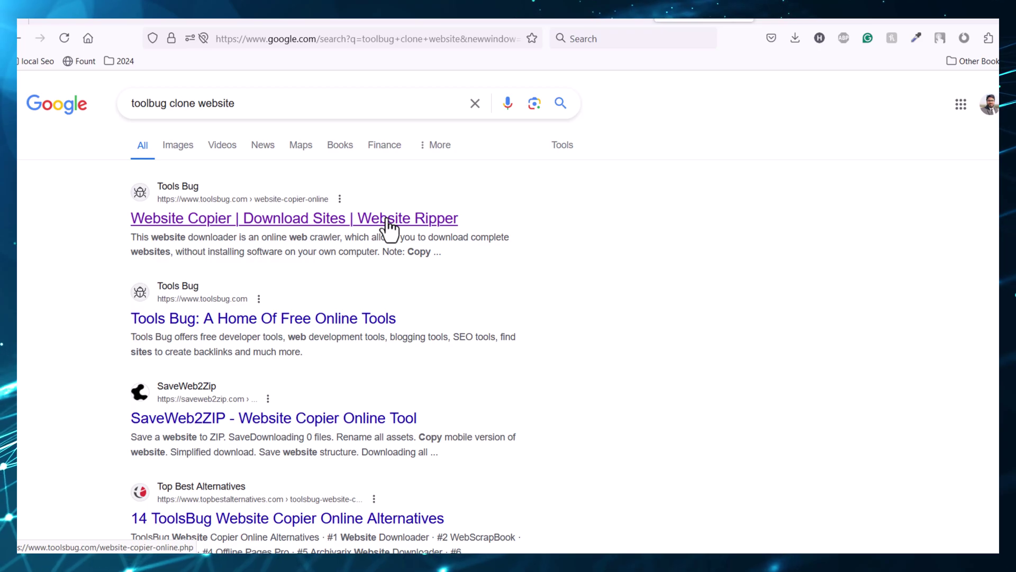
Copy the cleaning demo site's address and paste it into the Website Copier URL field
click(603, 20)
click(346, 37)
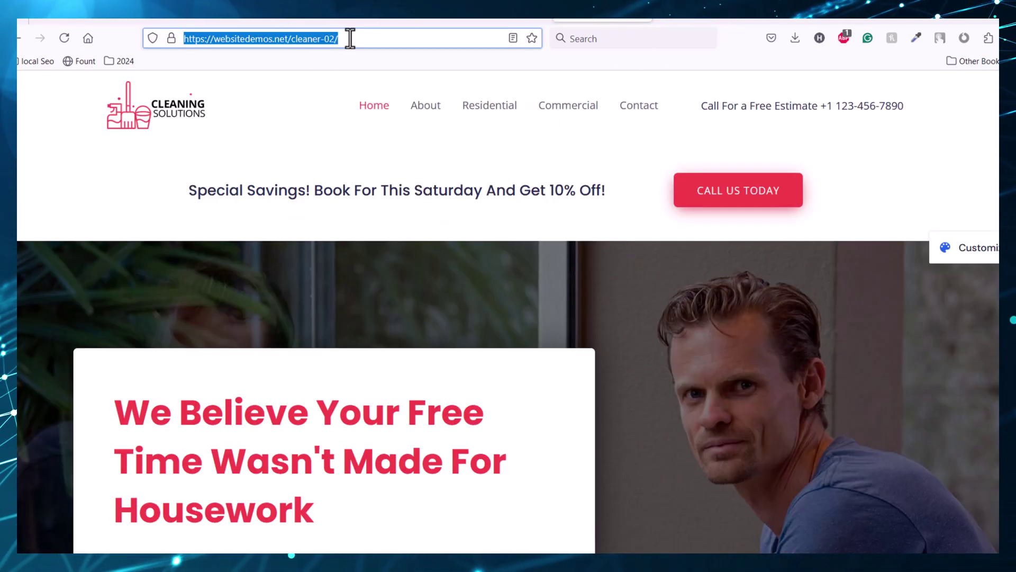
key(ctrl+c)
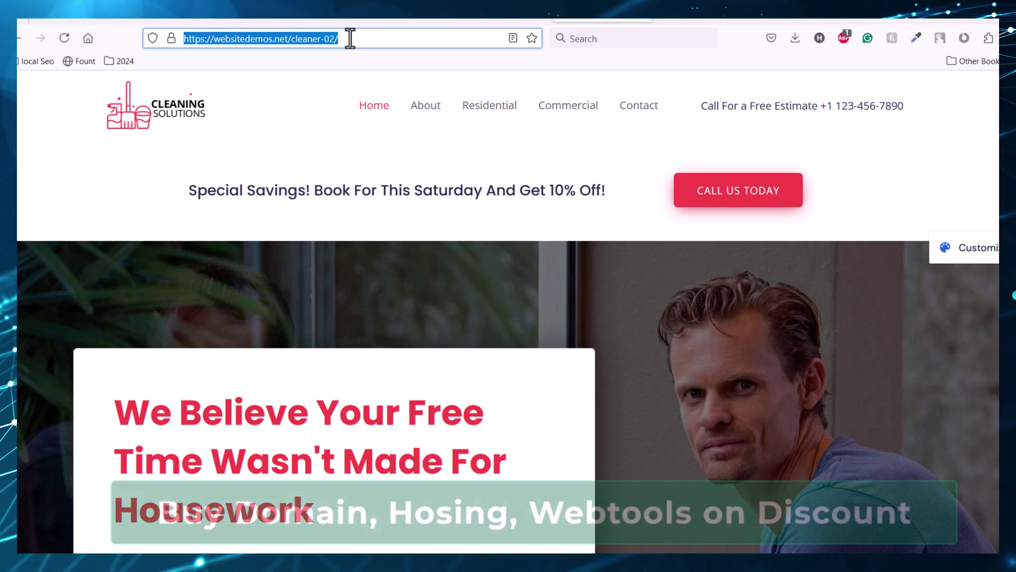
click(733, 21)
click(420, 233)
key(ctrl+v)
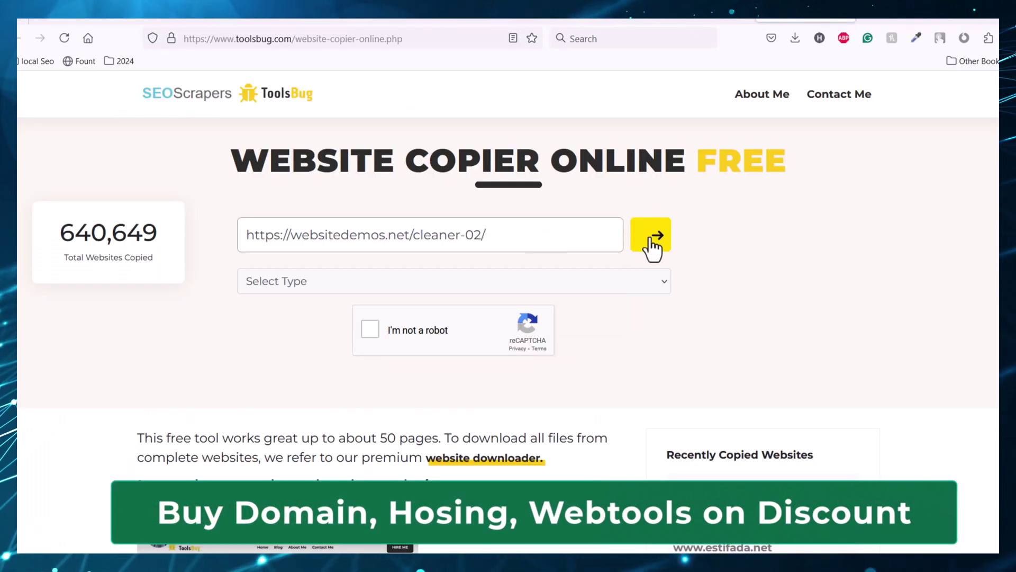
Choose 'Up to ~50 pages; 1 level (FREE)', start the copy and check its download progress
click(311, 287)
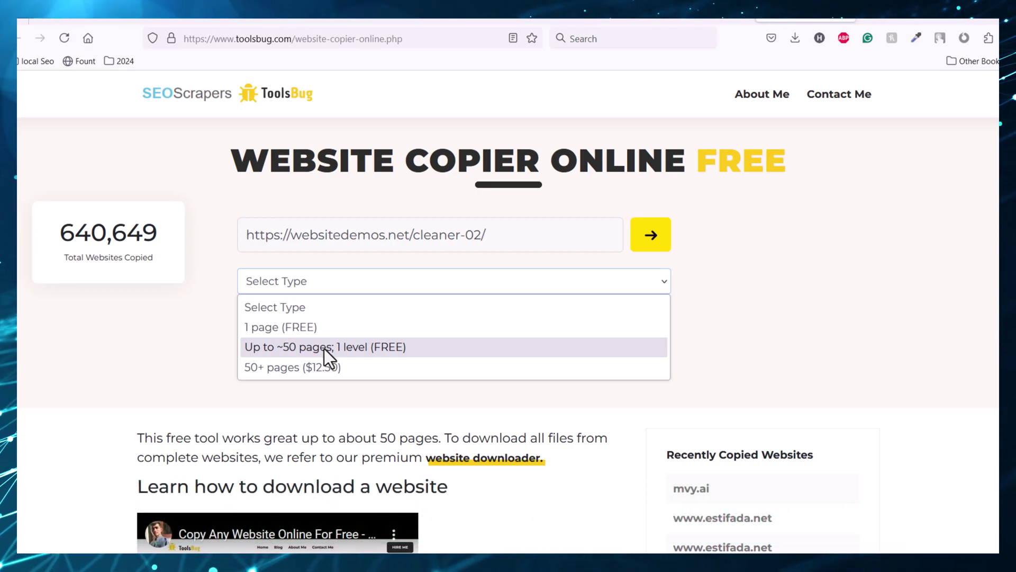
click(324, 347)
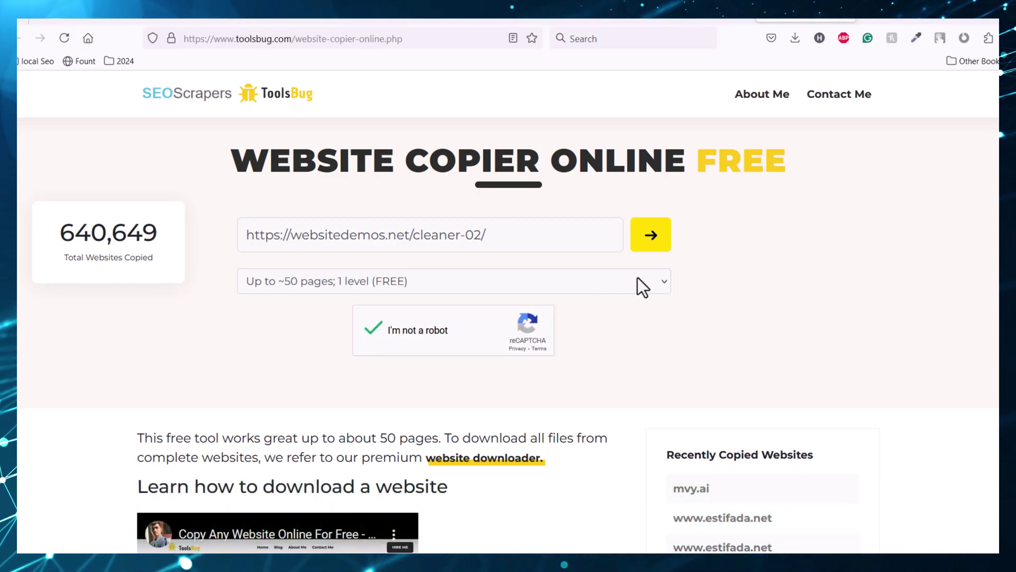
click(660, 239)
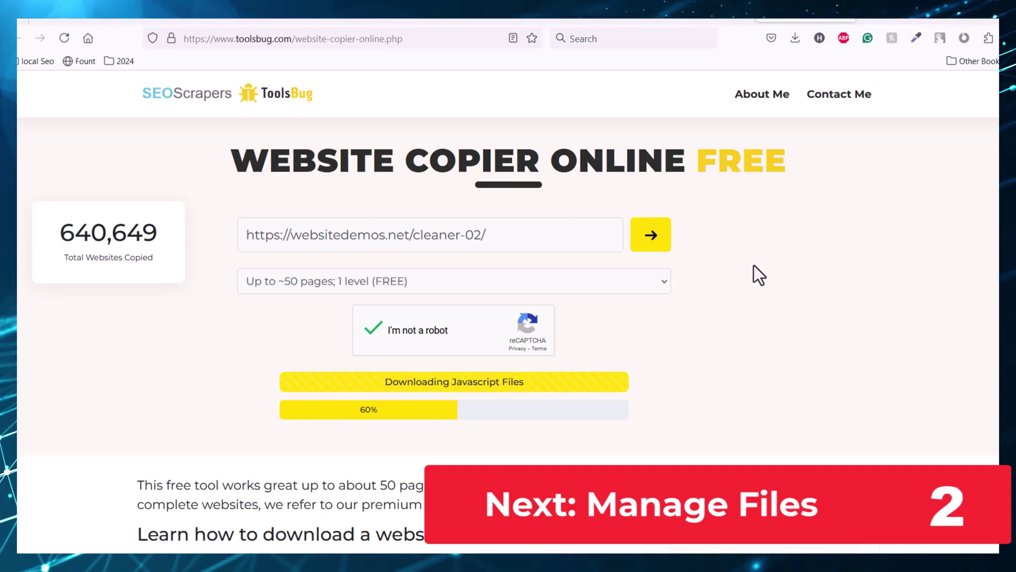
click(794, 38)
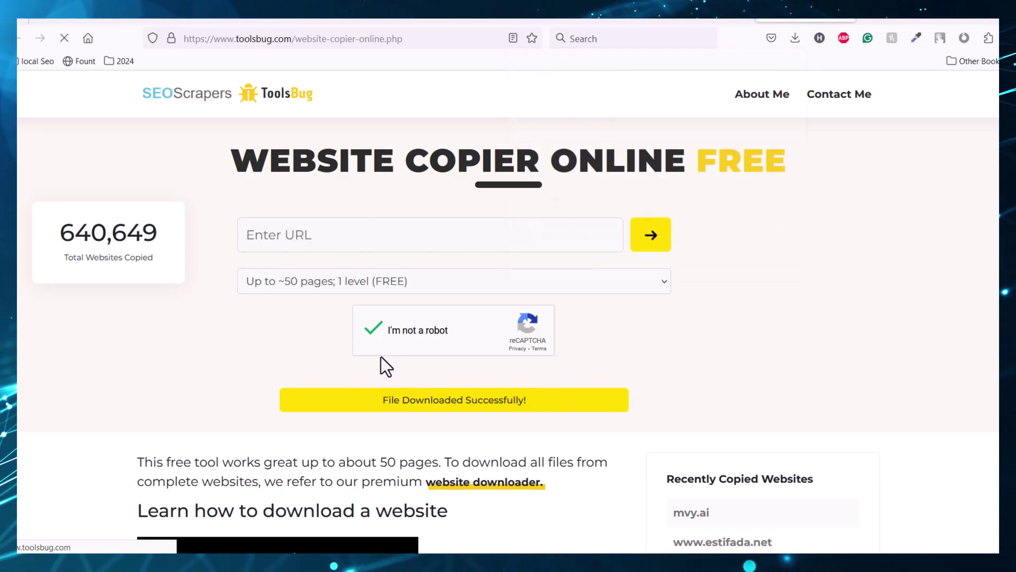
Show the downloaded websitedemos.net-499 in Downloads and open its folder to see css, fonts, images, js and index.html
click(779, 85)
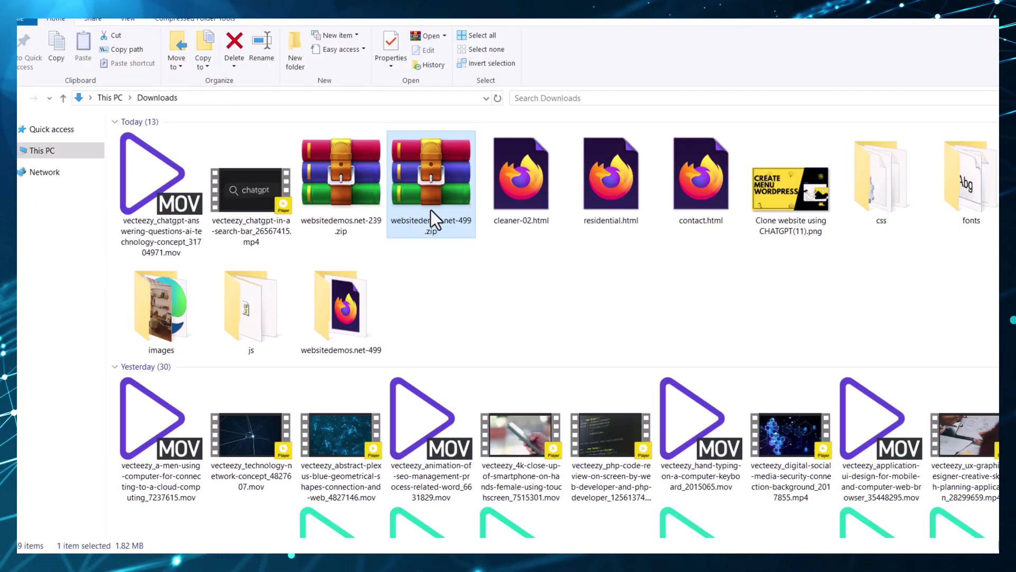
right_click(430, 207)
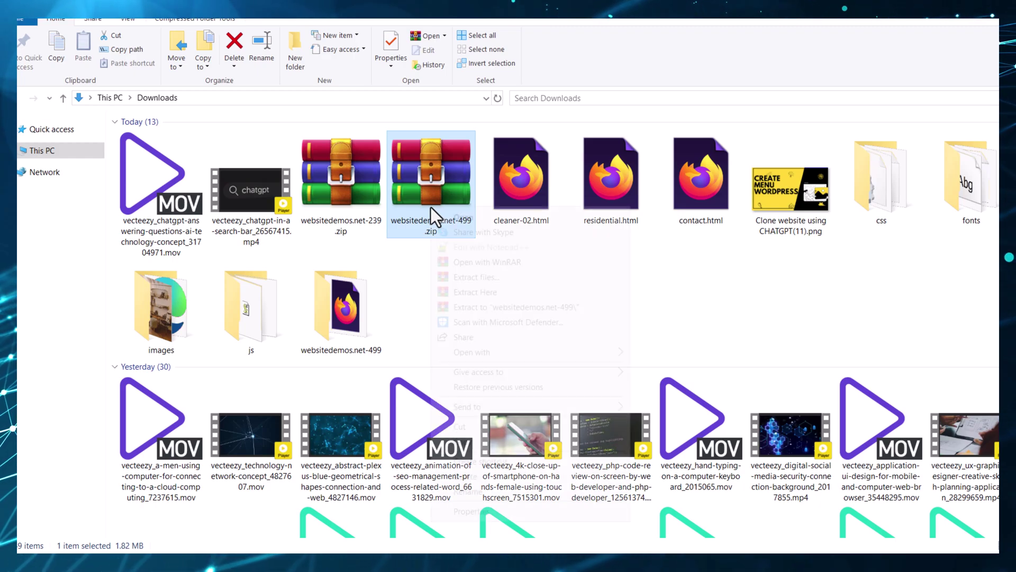
click(774, 274)
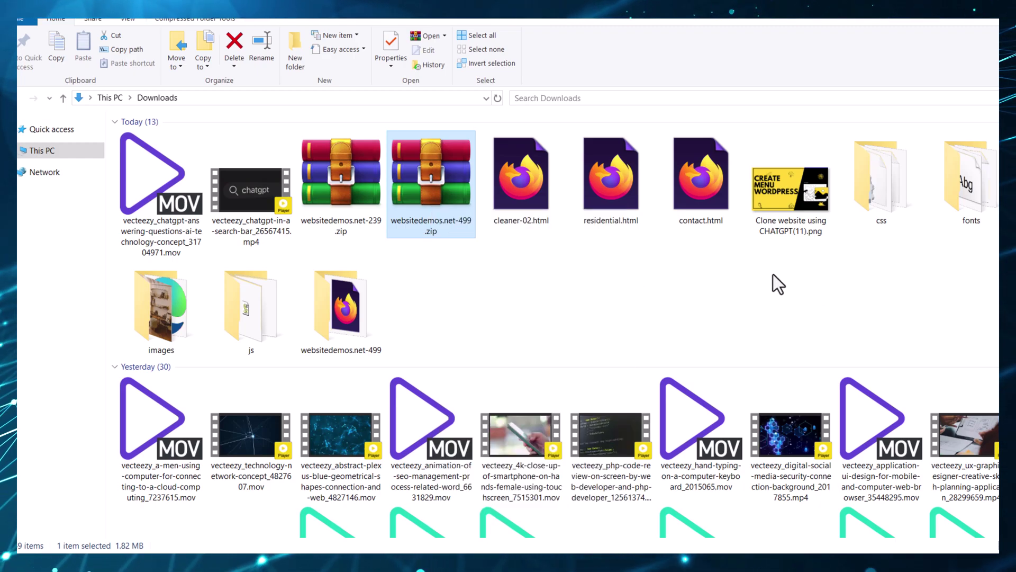
click(350, 303)
double_click(351, 304)
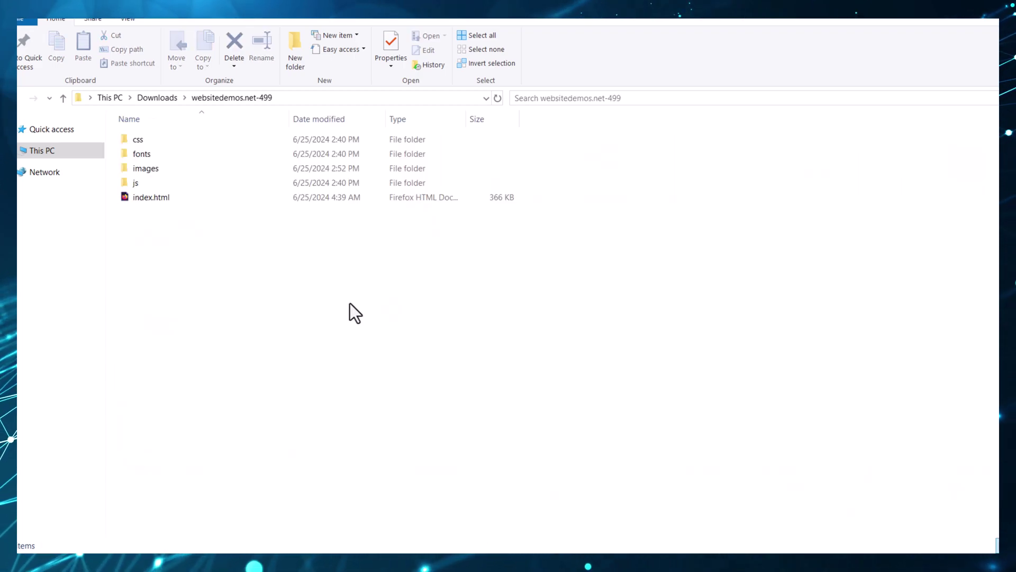
Open the copied index.html in Firefox, scroll through it and select its local file address
double_click(164, 202)
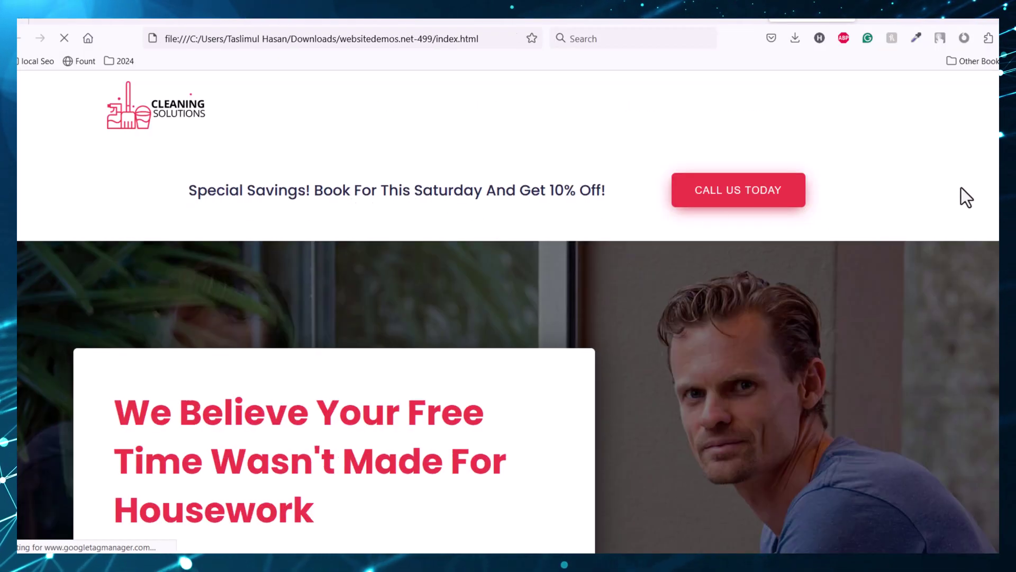
scroll(508, 313, down, 3)
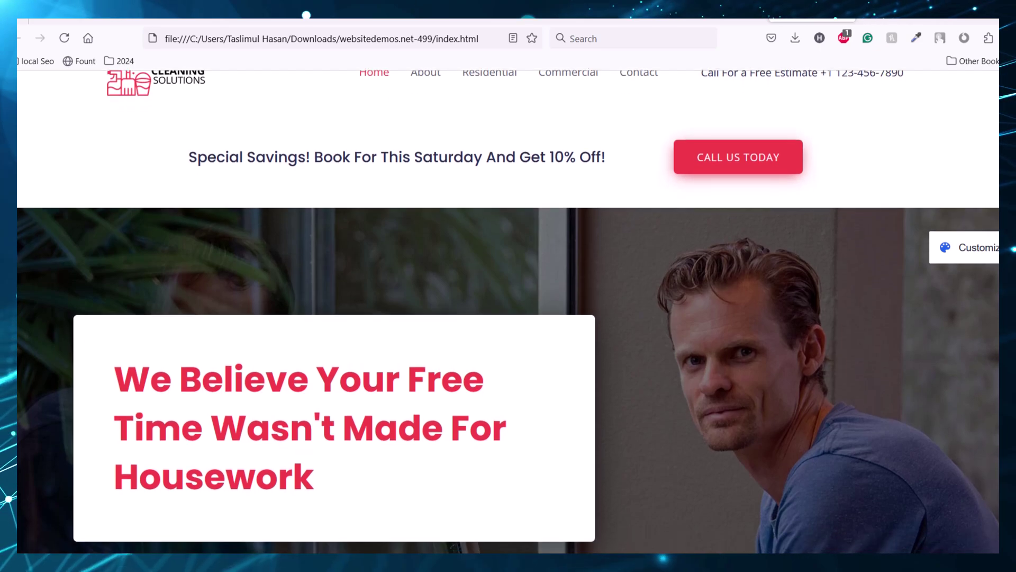
scroll(509, 312, down, 8)
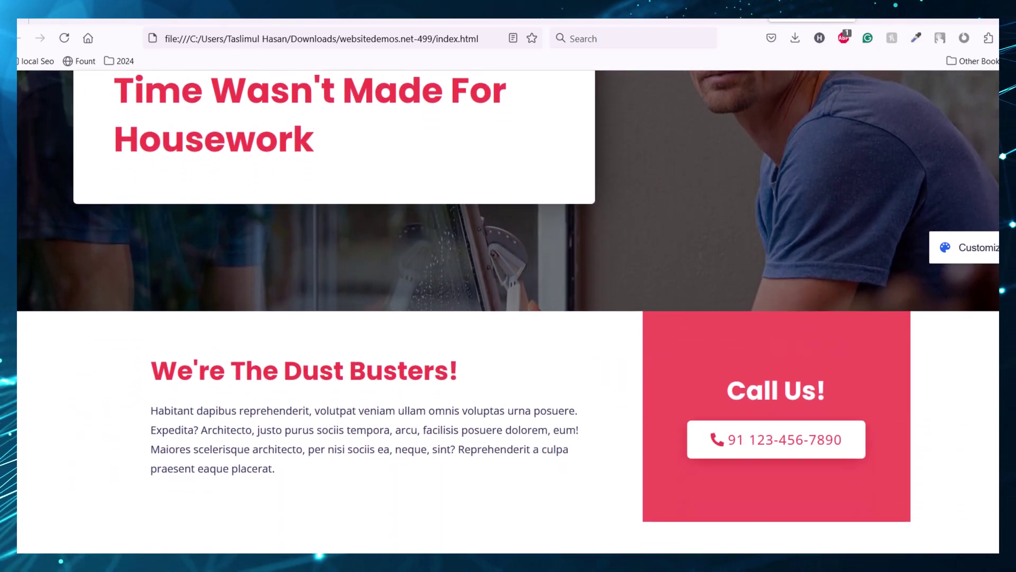
scroll(509, 312, down, 13)
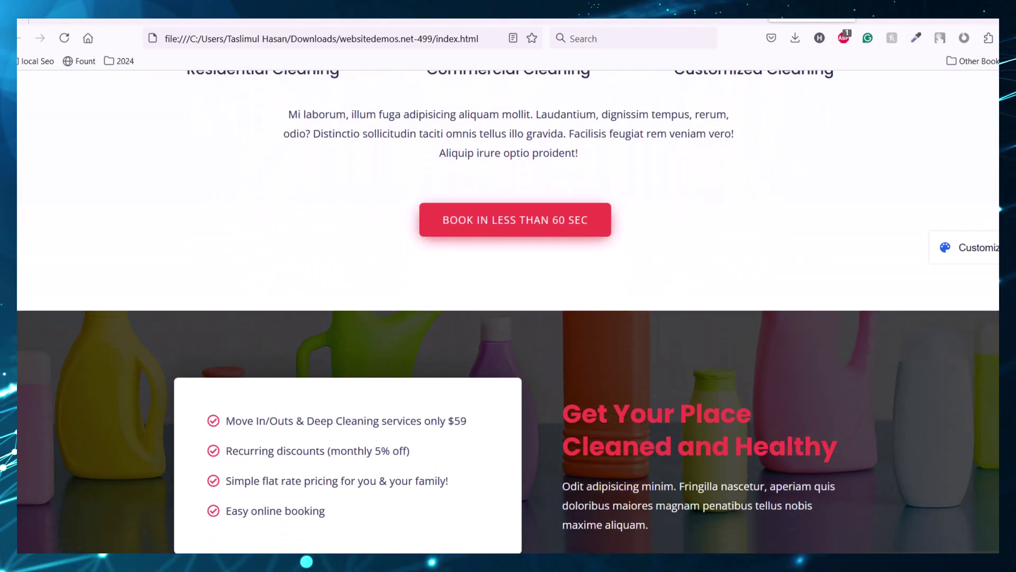
scroll(508, 313, down, 8)
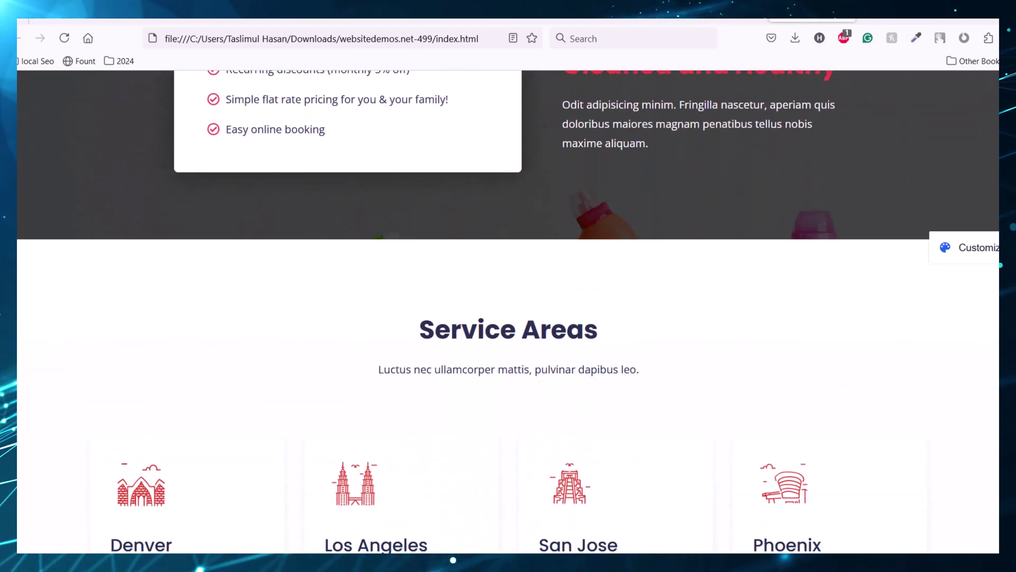
scroll(508, 312, down, 8)
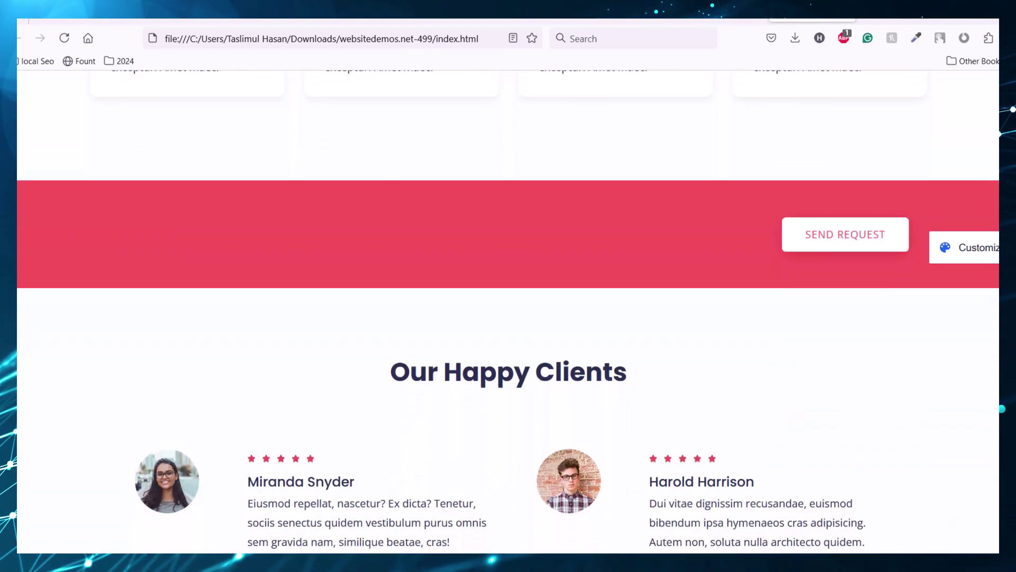
scroll(508, 312, down, 10)
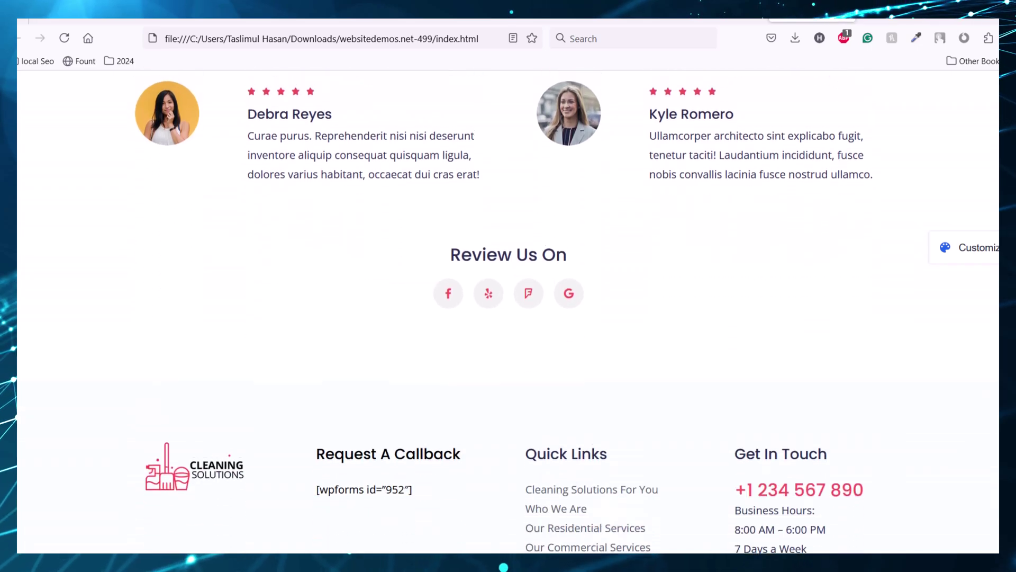
key(Home)
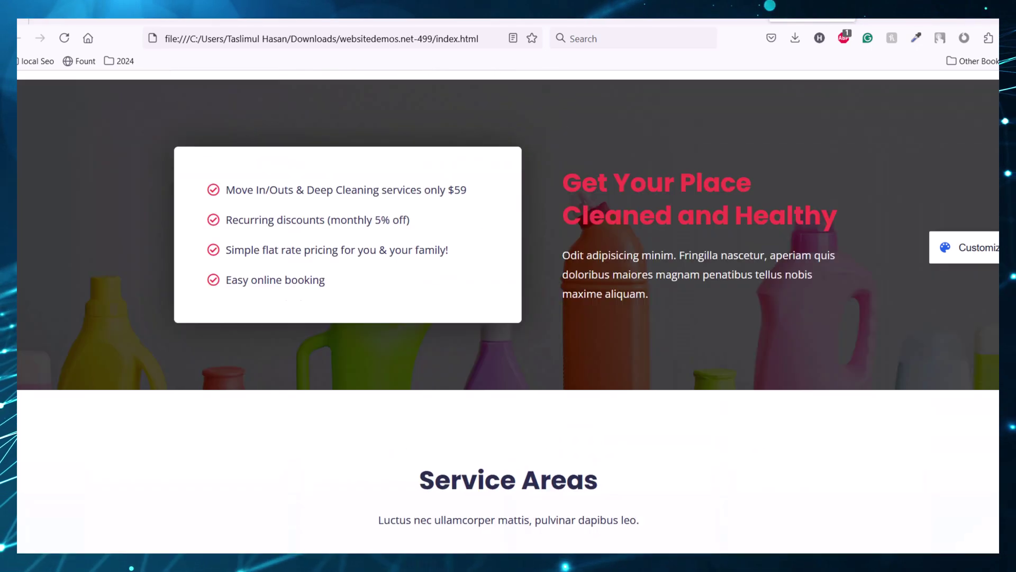
click(492, 42)
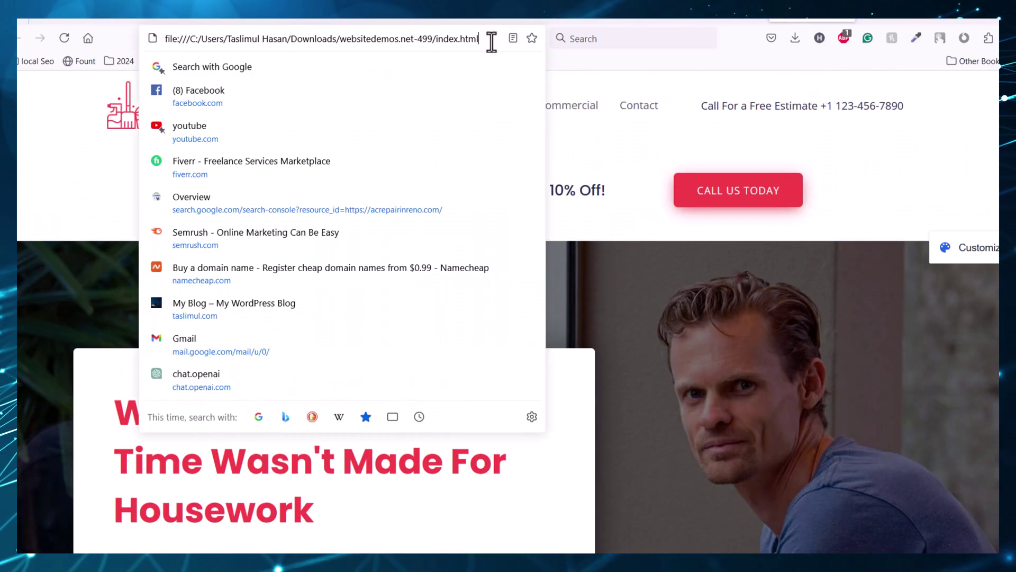
drag(491, 39, 154, 38)
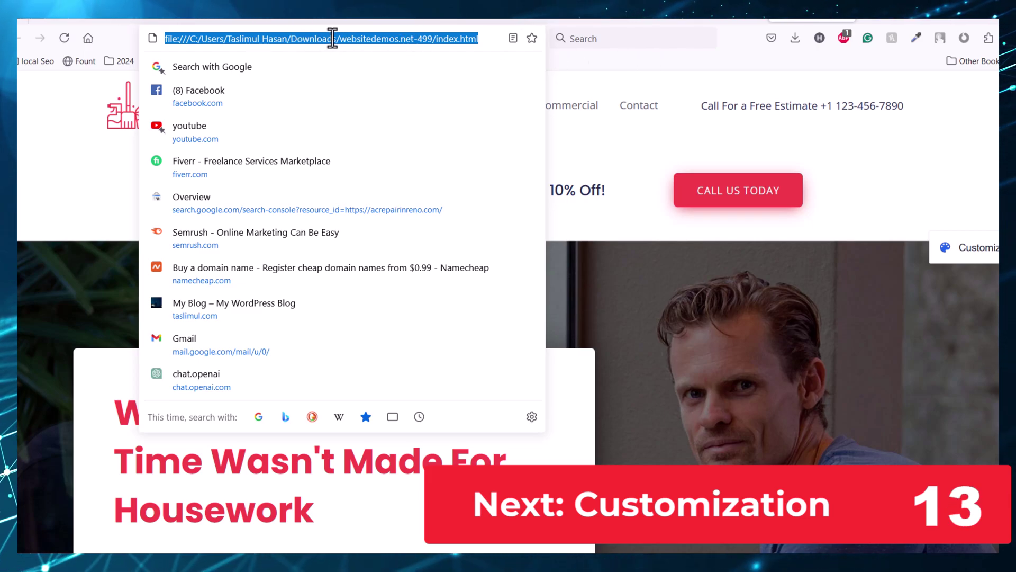
Compare the live demo with the local copy, then copy the local page's hero headline text
click(546, 20)
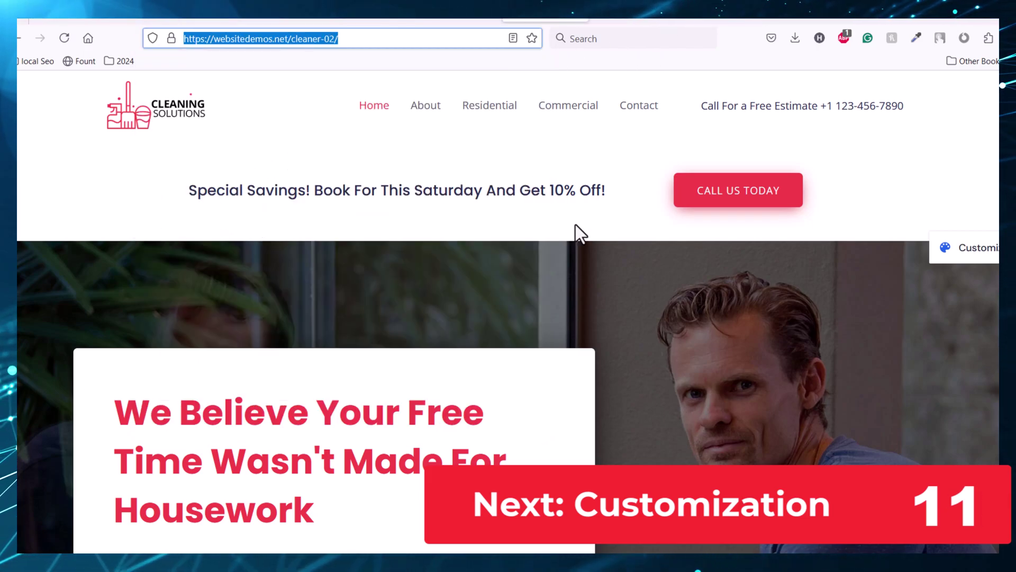
click(363, 272)
scroll(363, 272, down, 10)
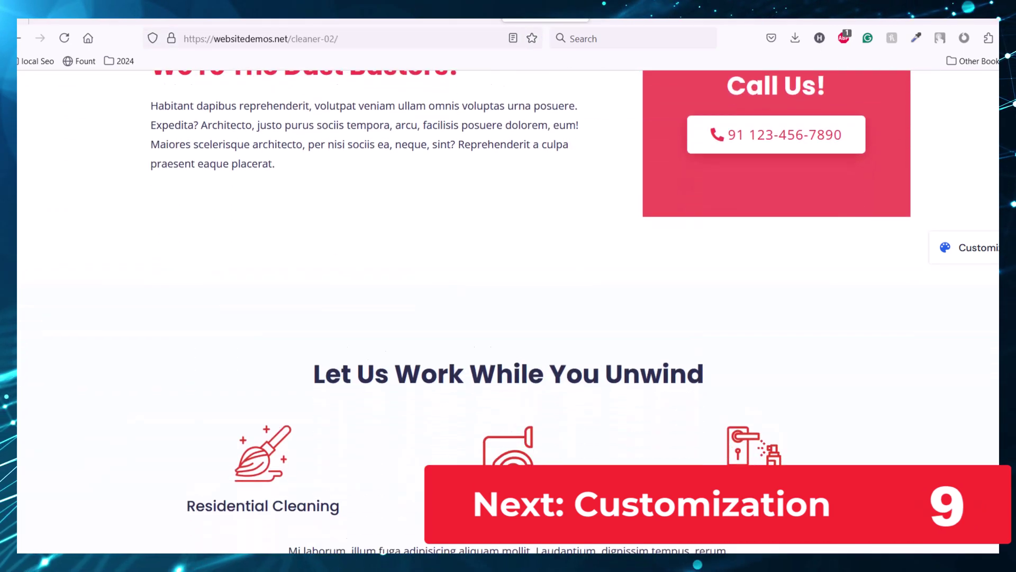
scroll(508, 313, down, 15)
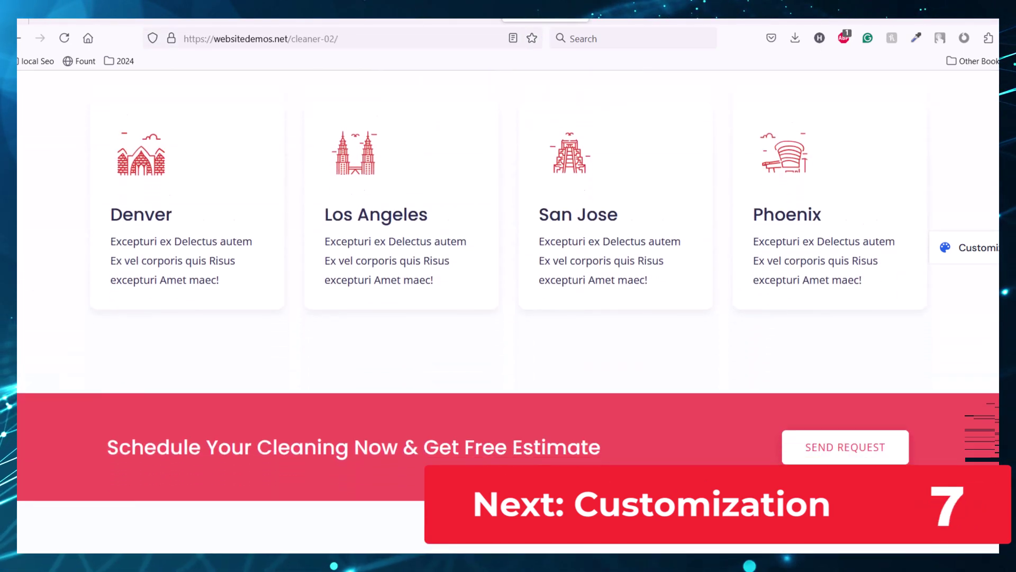
scroll(509, 313, down, 9)
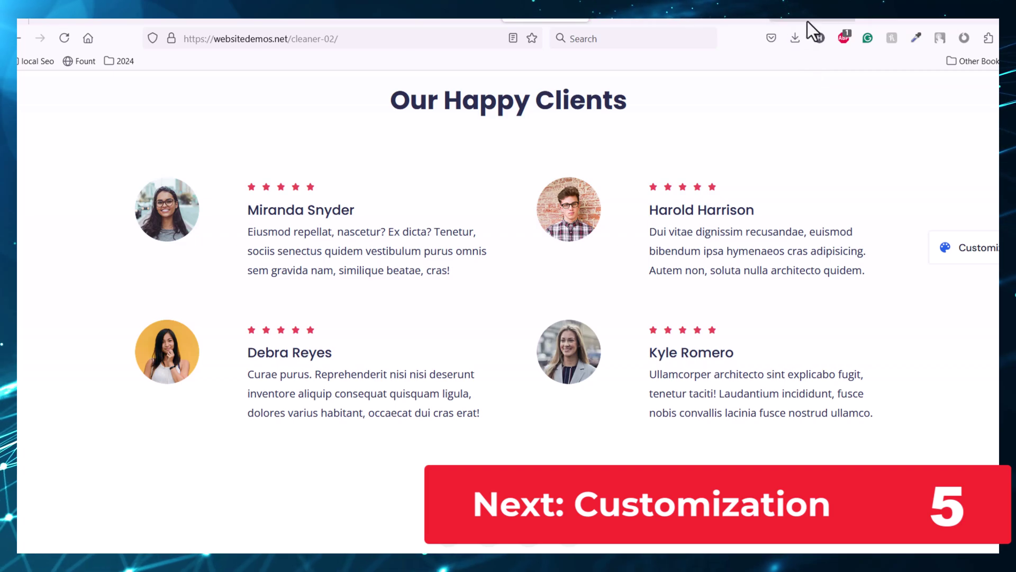
click(808, 21)
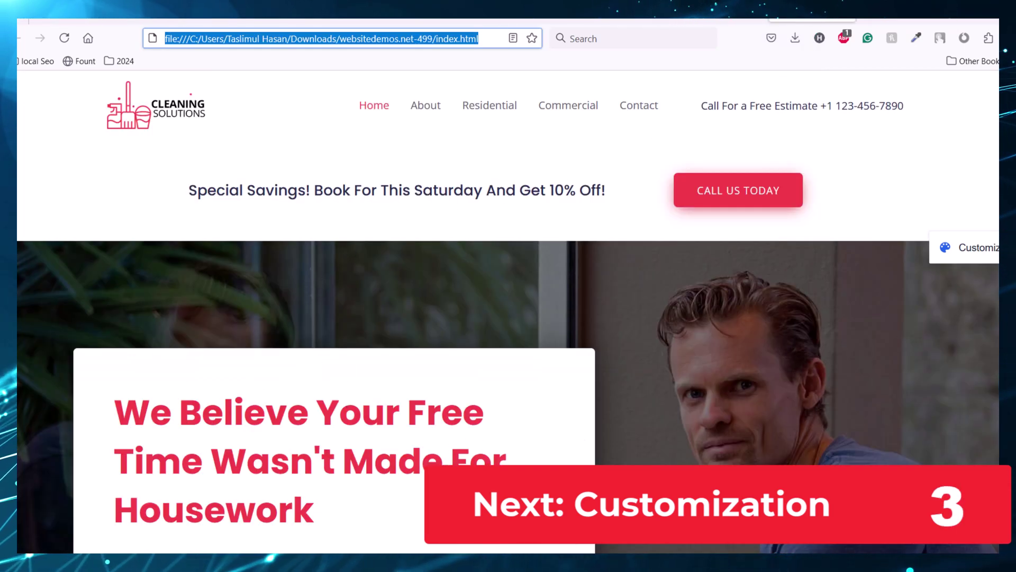
click(556, 241)
scroll(556, 241, down, 4)
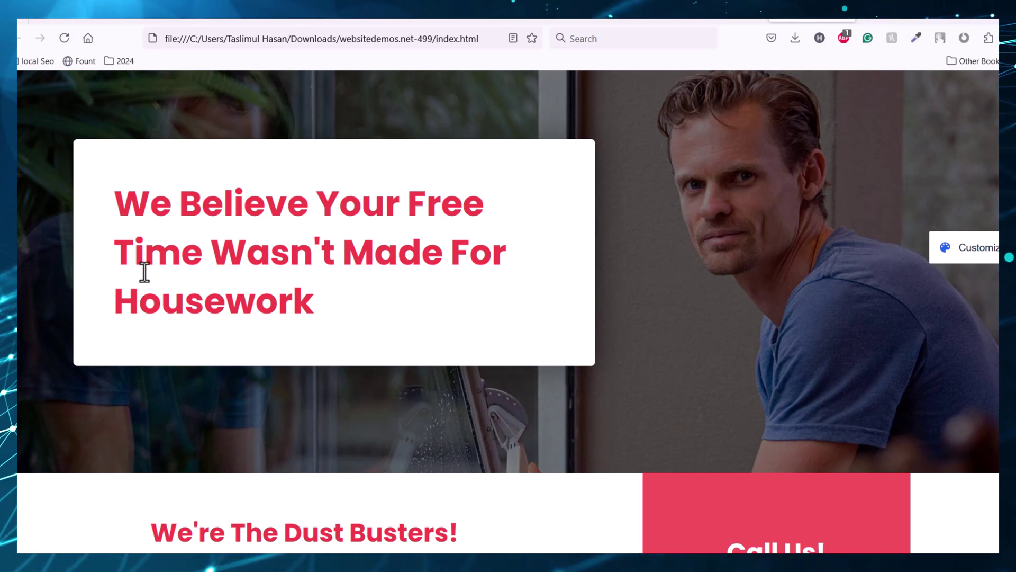
drag(113, 201, 325, 311)
right_click(254, 247)
click(269, 255)
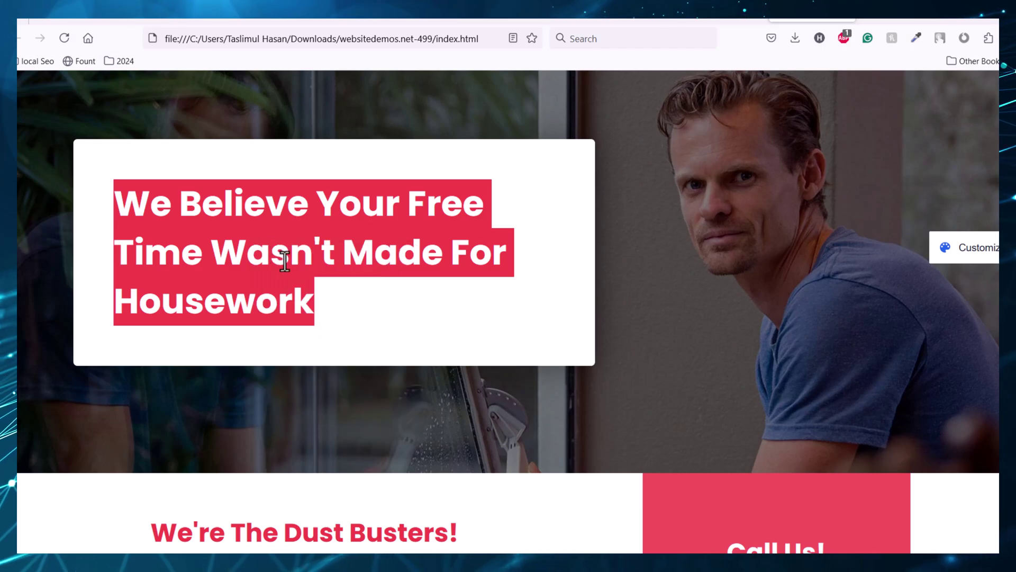
Open index.html from the downloaded site folder in Notepad++
click(245, 562)
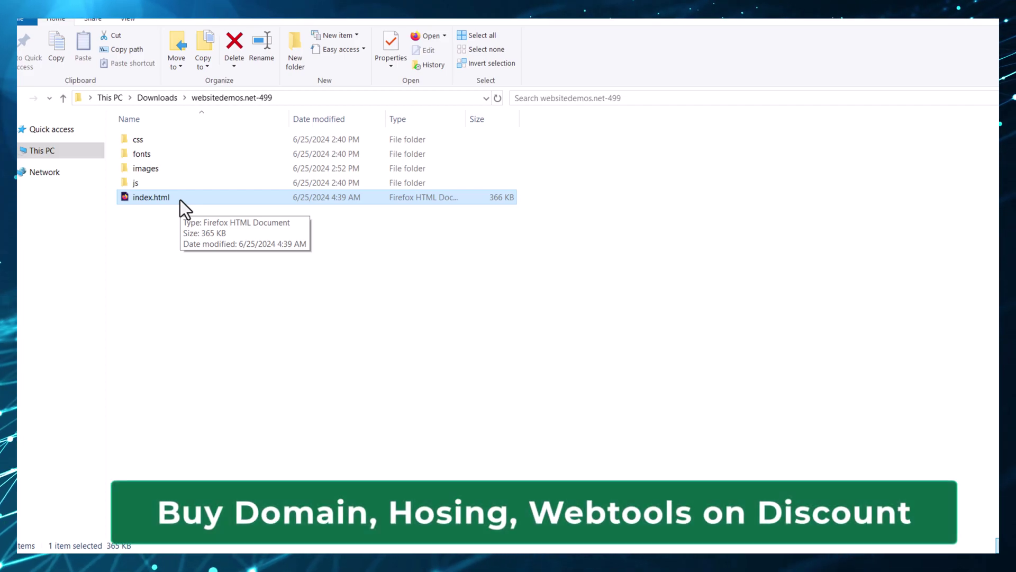
right_click(180, 199)
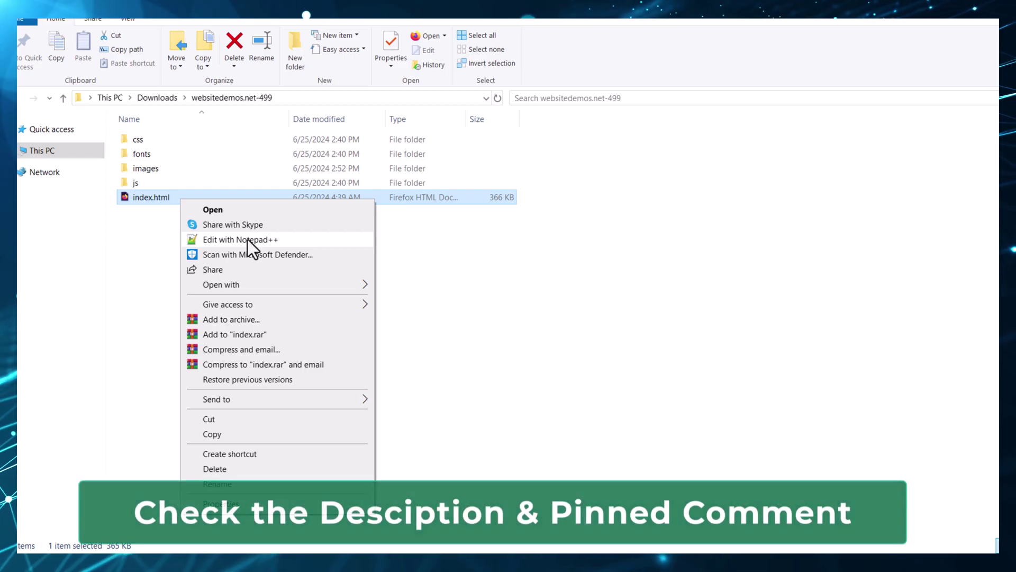
click(248, 239)
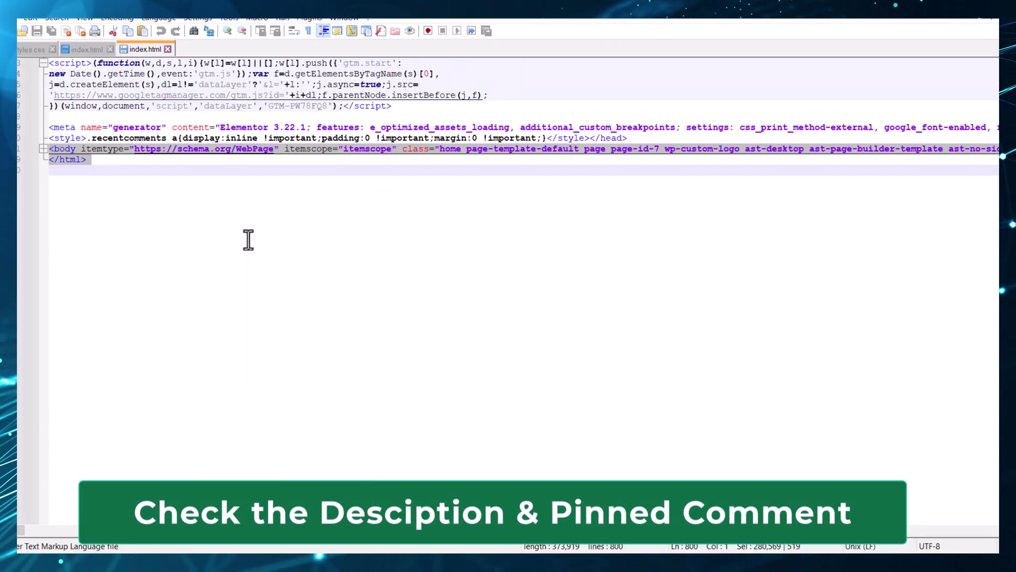
Unfold the body code and search for the copied headline to locate the hero h1
click(43, 148)
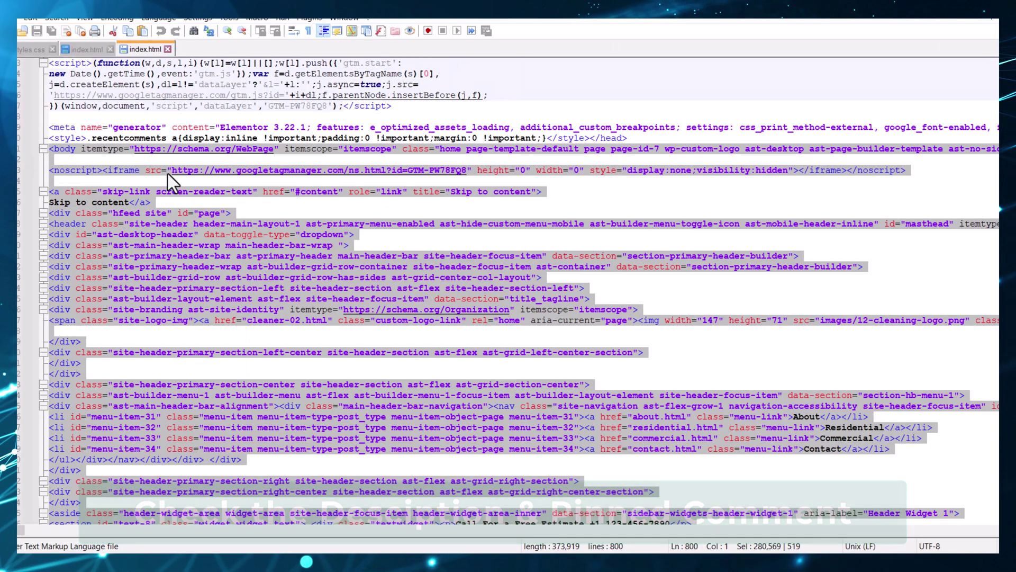
click(426, 106)
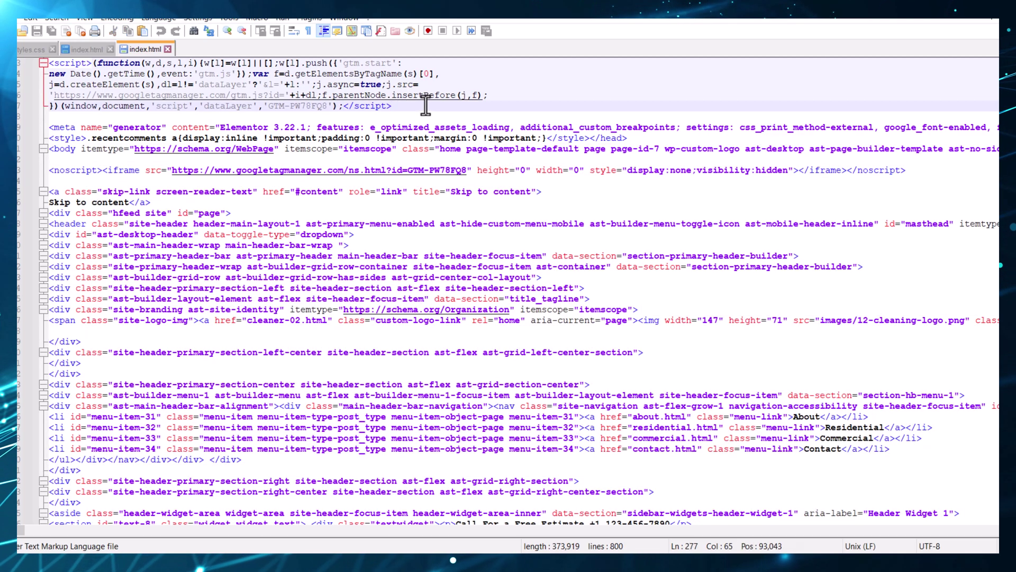
key(ctrl+f)
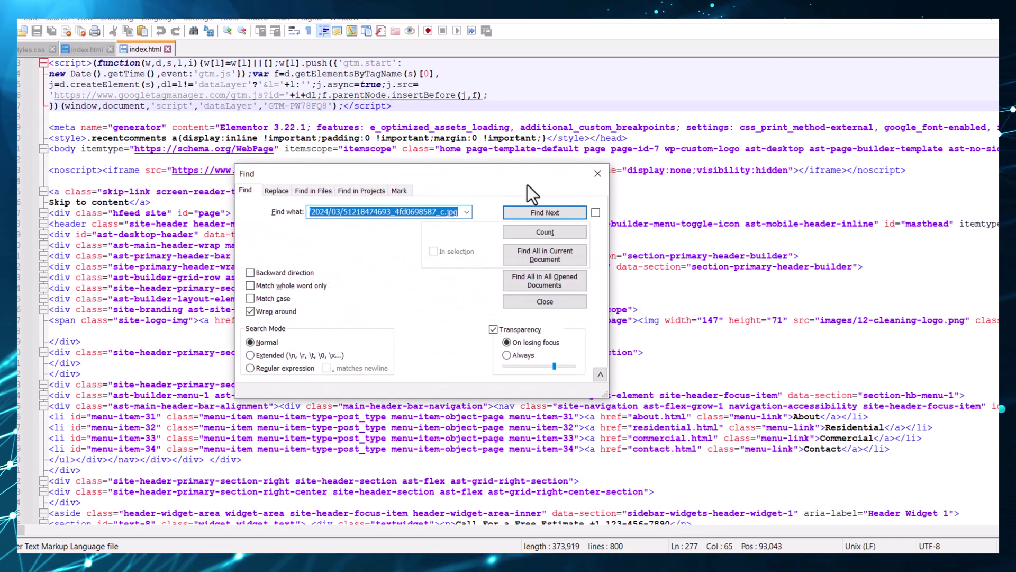
key(ctrl+v)
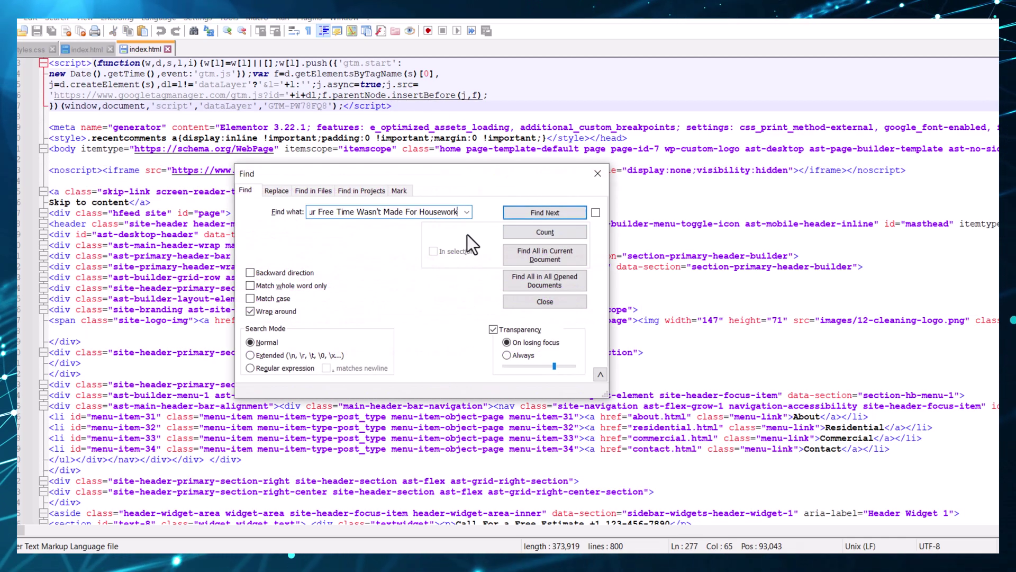
click(548, 212)
click(598, 174)
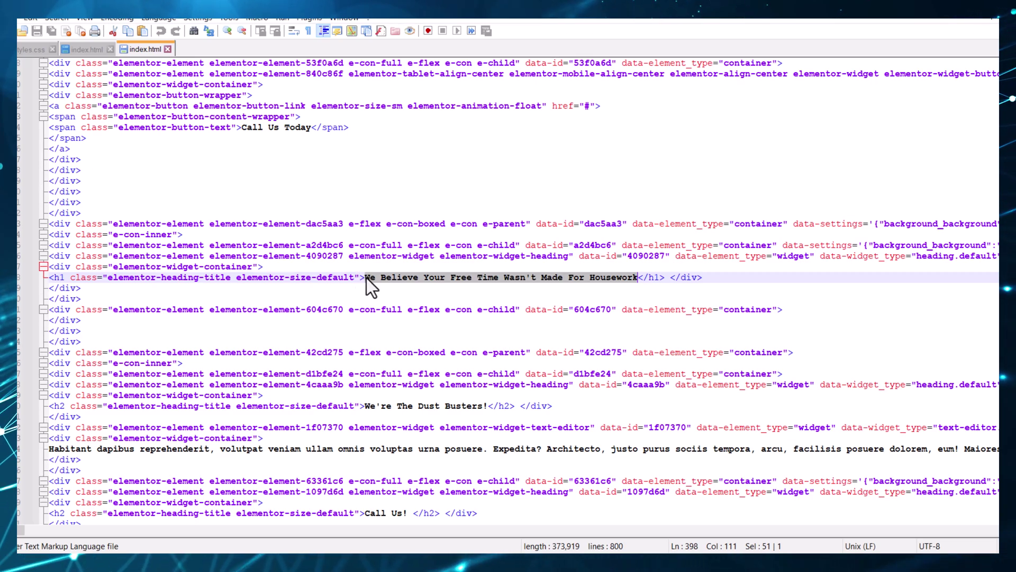
Replace the h1 headline text with 'New york cleaning service'
drag(364, 277, 599, 280)
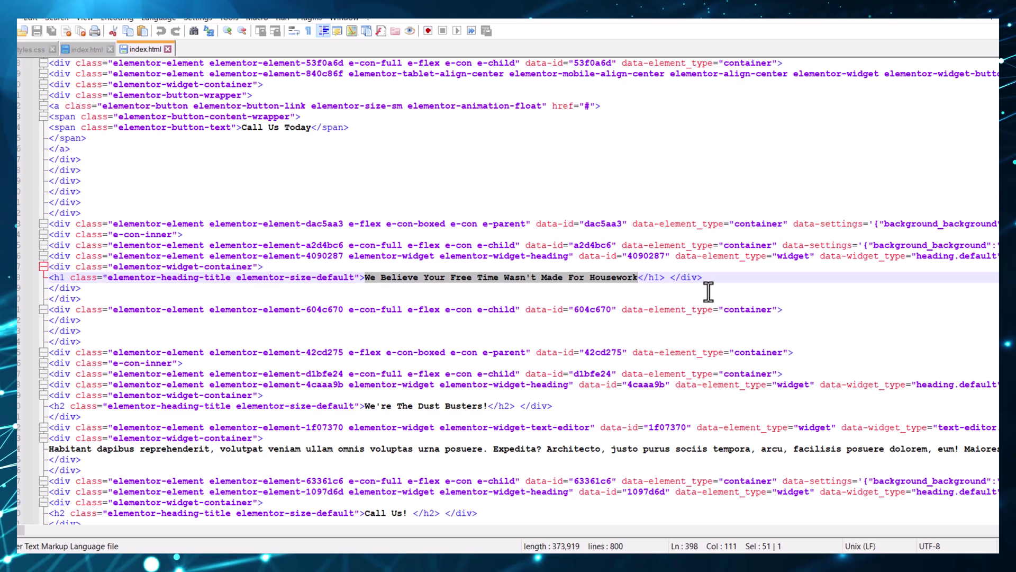
text(New york cleaning service)
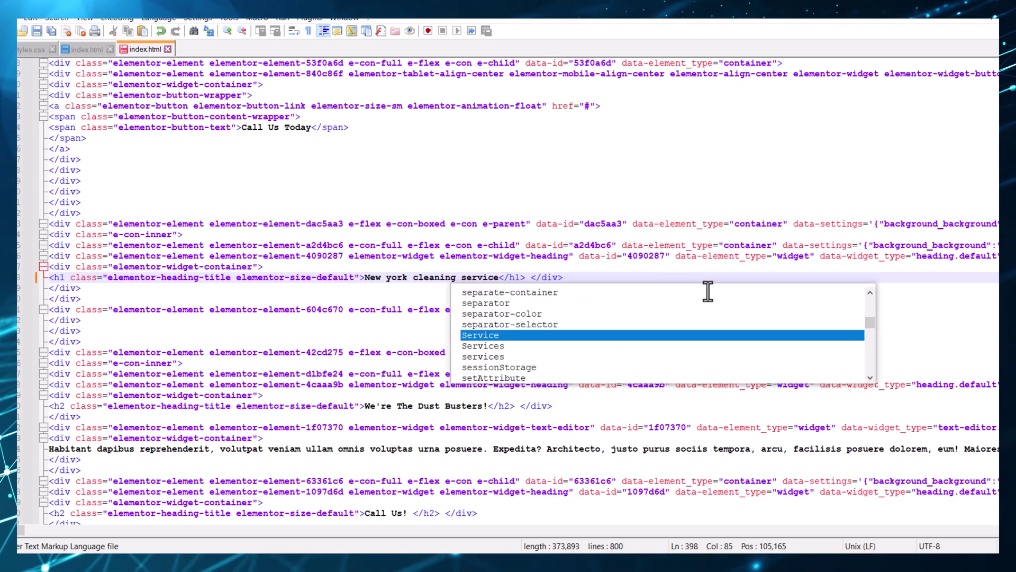
click(649, 245)
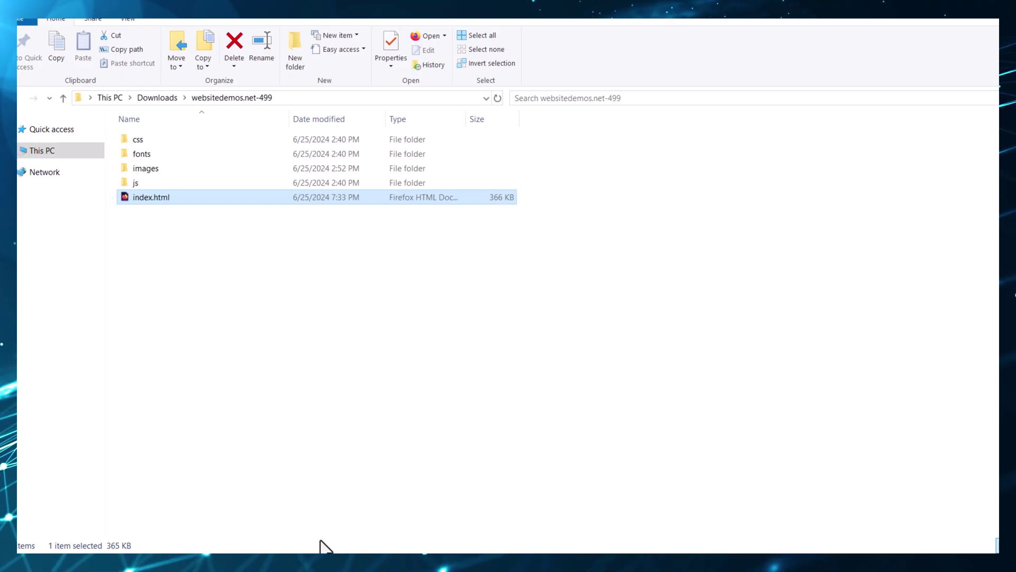
Reload the local site in Firefox and check the hero now reads 'New york cleaning service'
mouse_move(320, 548)
click(237, 492)
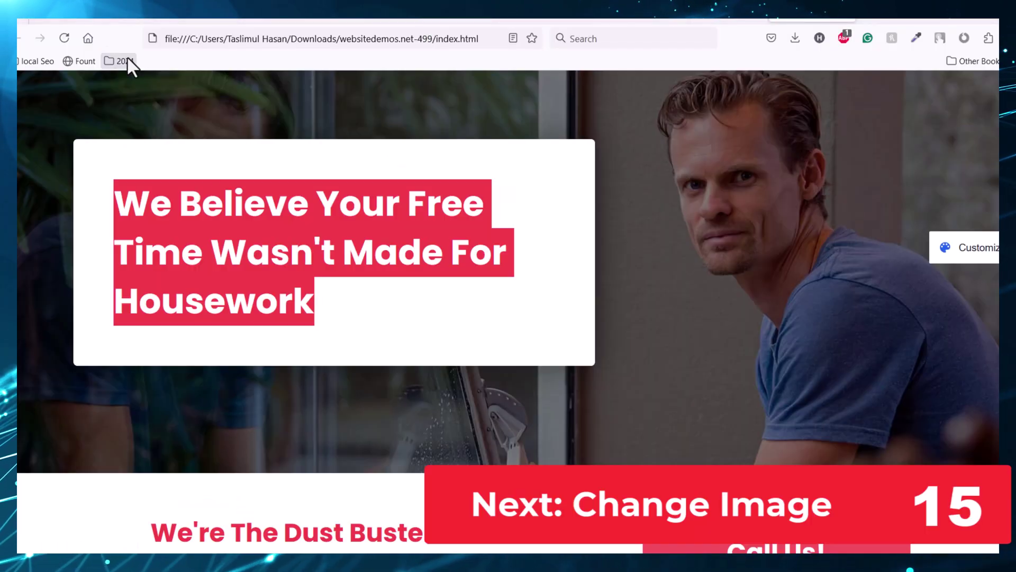
click(72, 39)
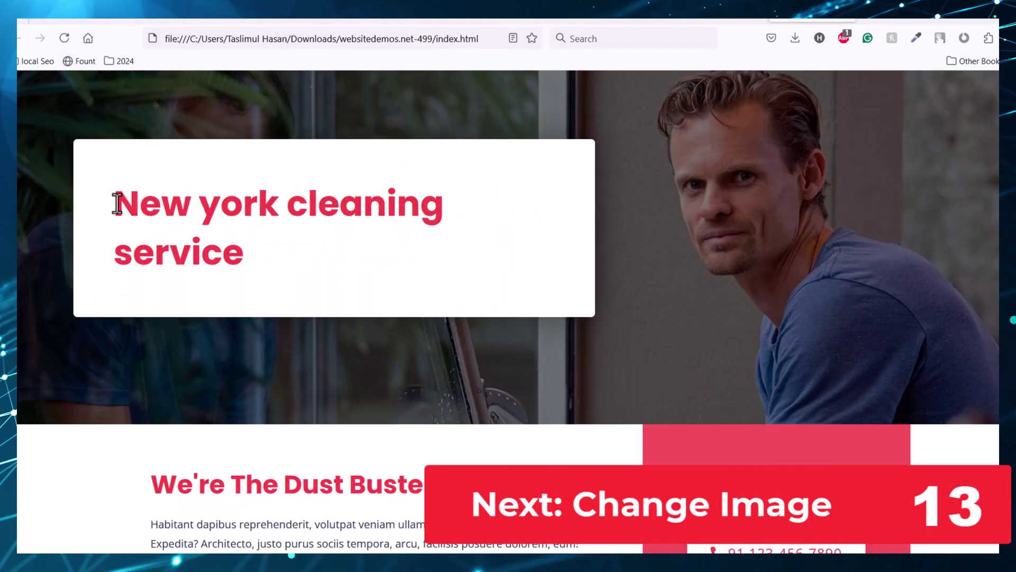
drag(117, 203, 262, 256)
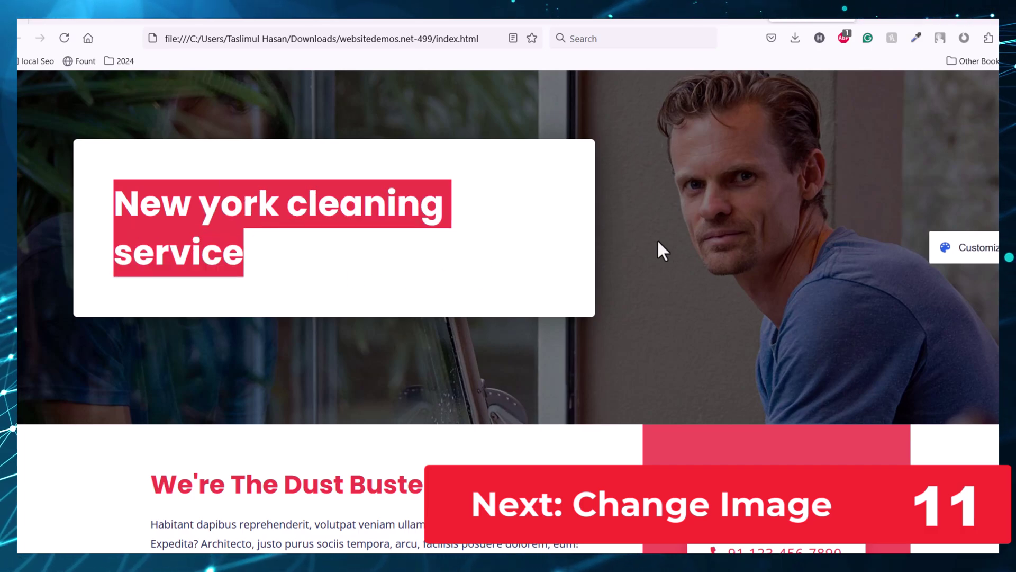
scroll(509, 312, up, 3)
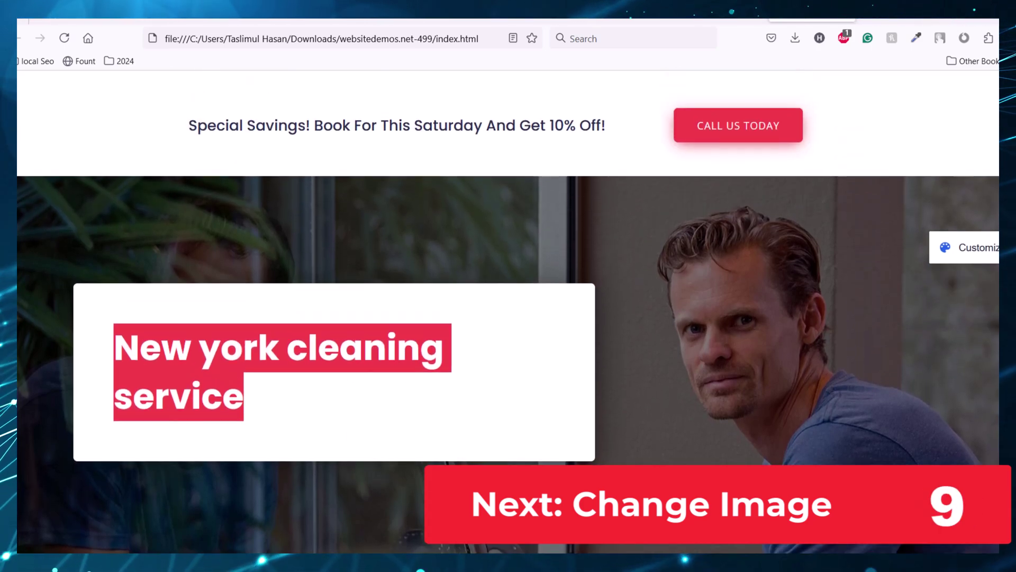
scroll(508, 312, down, 5)
scroll(508, 312, down, 1)
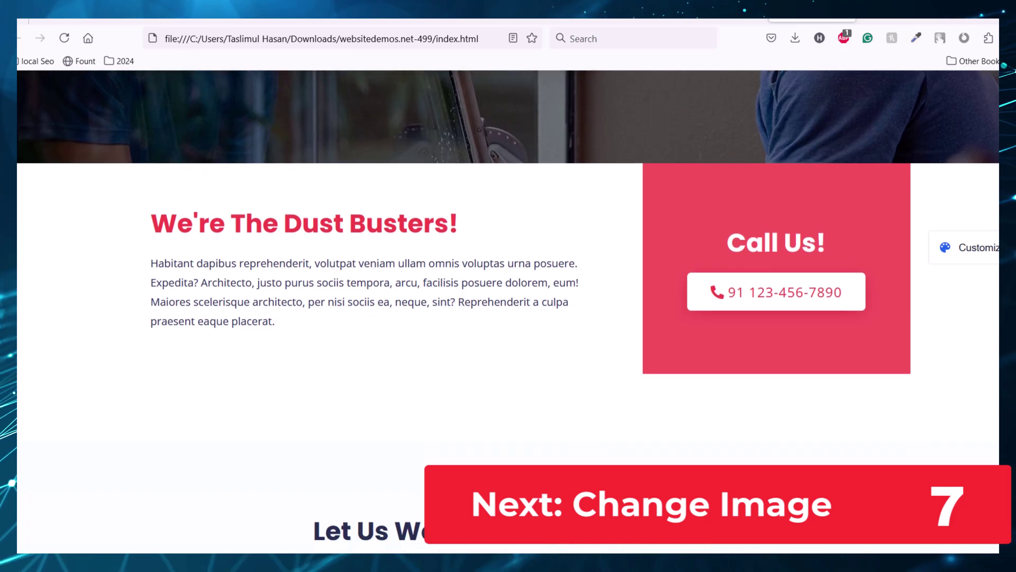
Scroll to Our Happy Clients and open the first client photo in a new tab
right_click(747, 302)
triple_click(317, 225)
scroll(298, 281, up, 5)
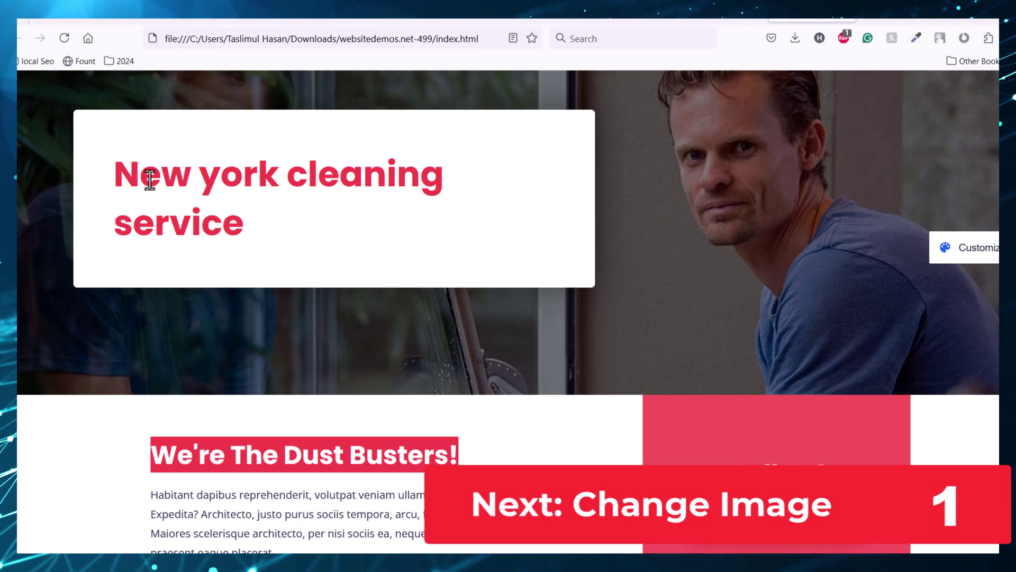
scroll(835, 345, down, 12)
scroll(247, 350, down, 5)
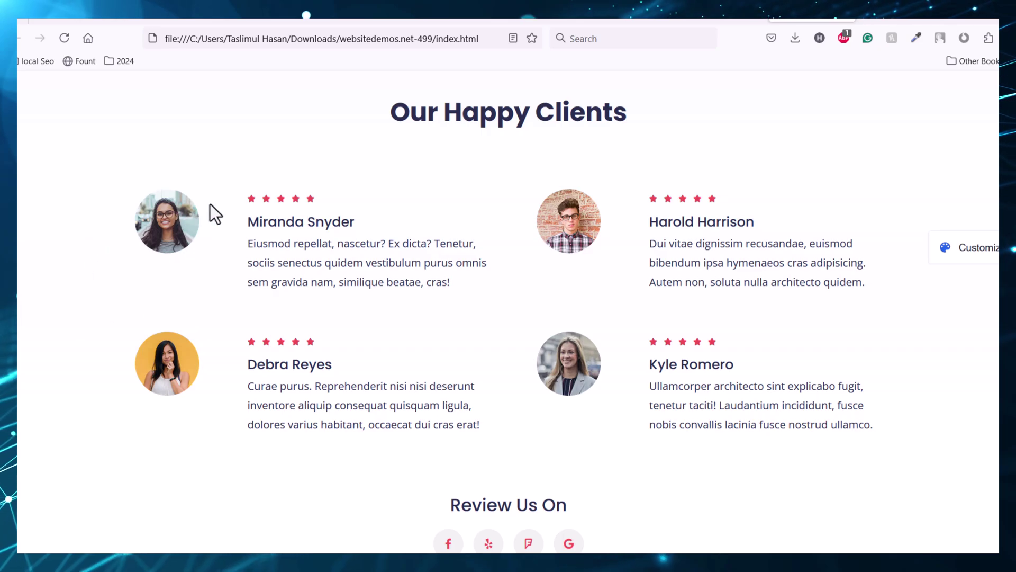
right_click(171, 220)
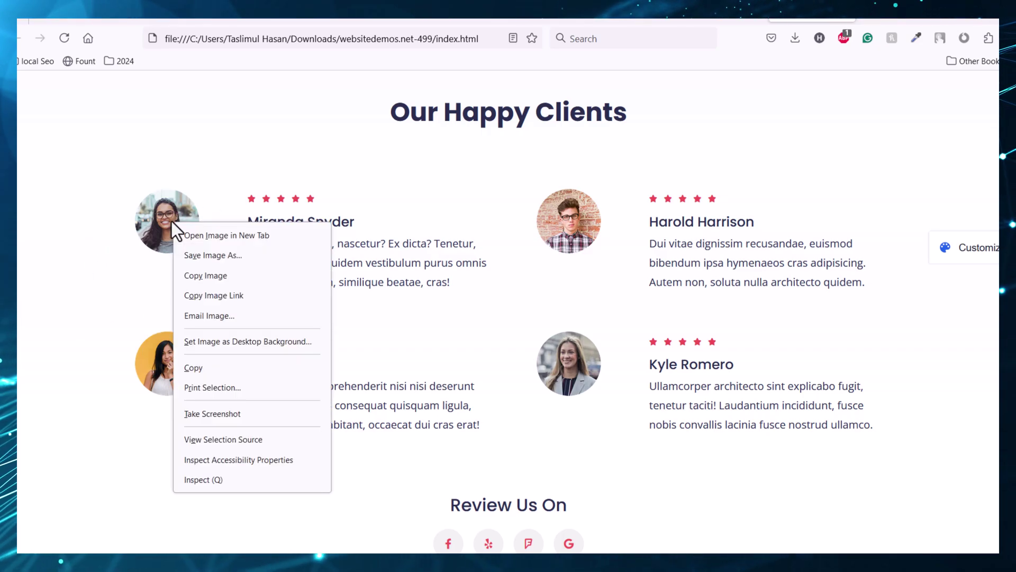
click(233, 238)
click(373, 38)
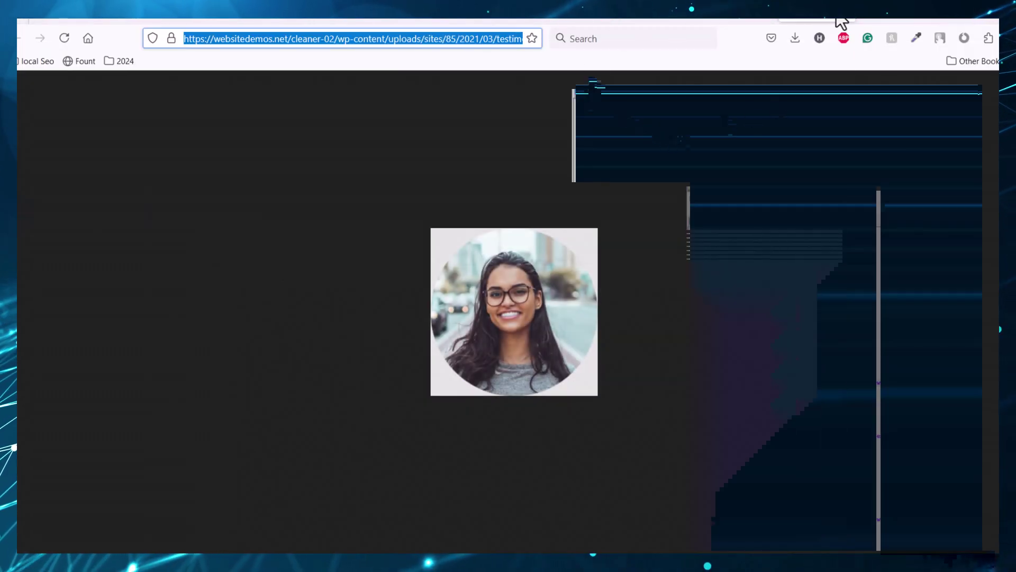
Return to the local index.html tab showing the Our Happy Clients testimonial photos
click(839, 17)
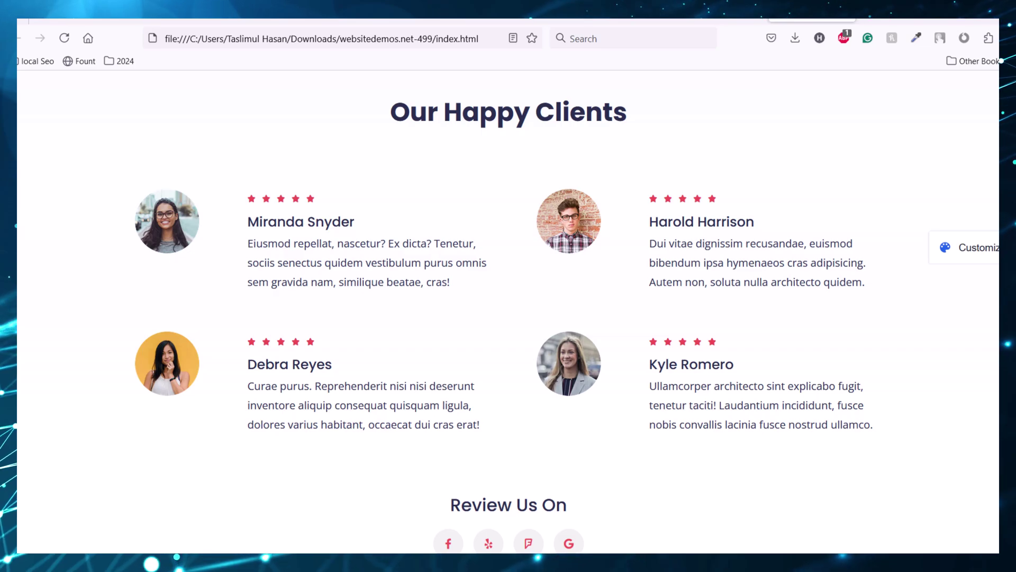
scroll(508, 312, down, 4)
scroll(509, 312, down, 3)
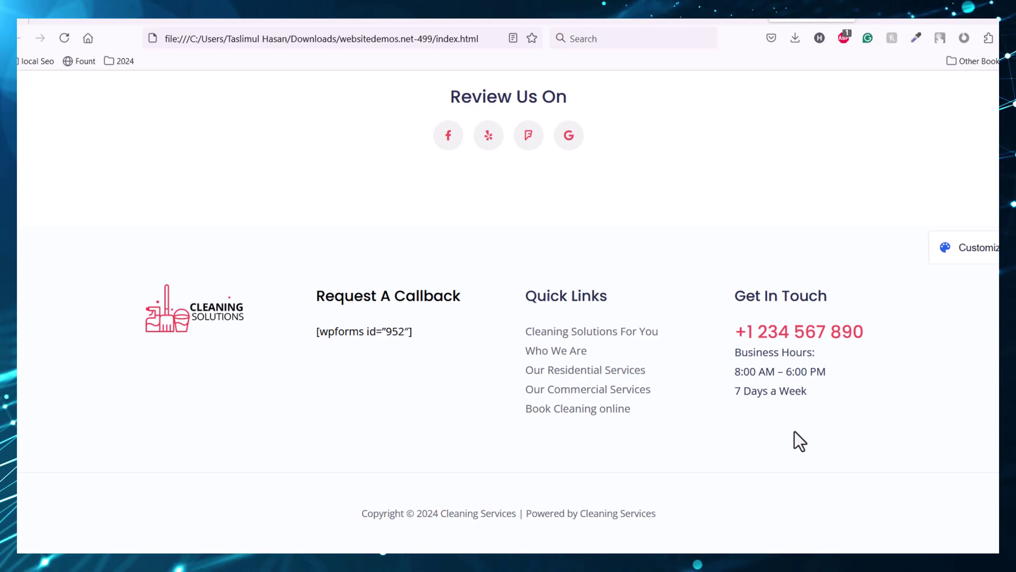
scroll(794, 430, up, 10)
scroll(794, 430, up, 5)
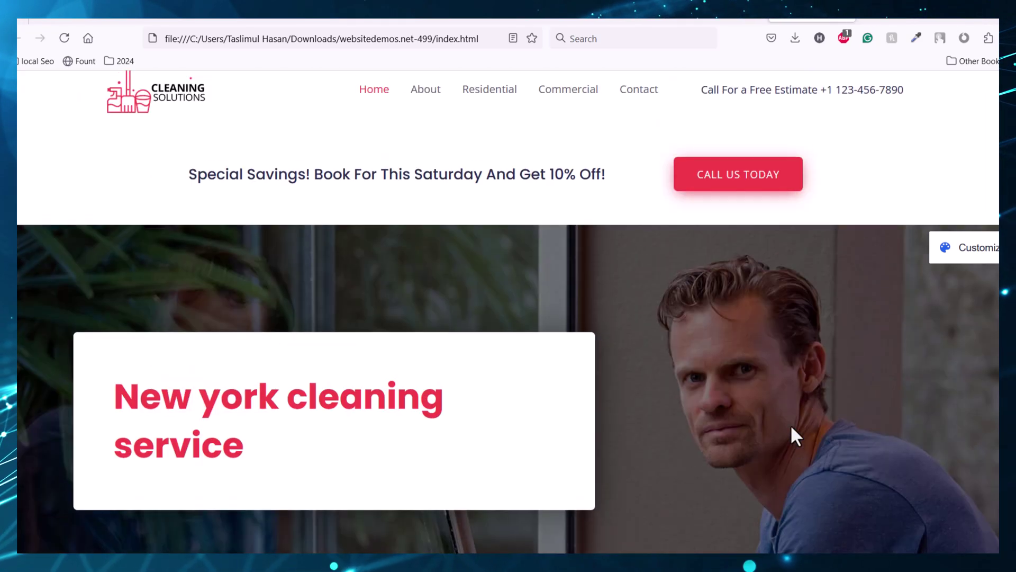